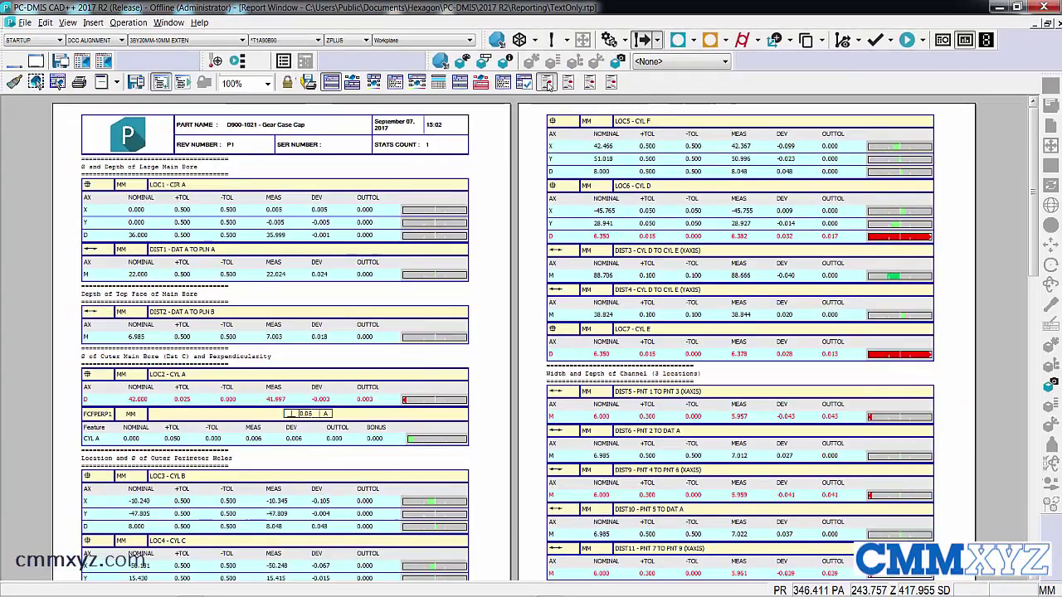
# - View the Quality Alert 001 and Quality Alert Template custom reports, and return to the text-only report
pyautogui.click(547, 83)
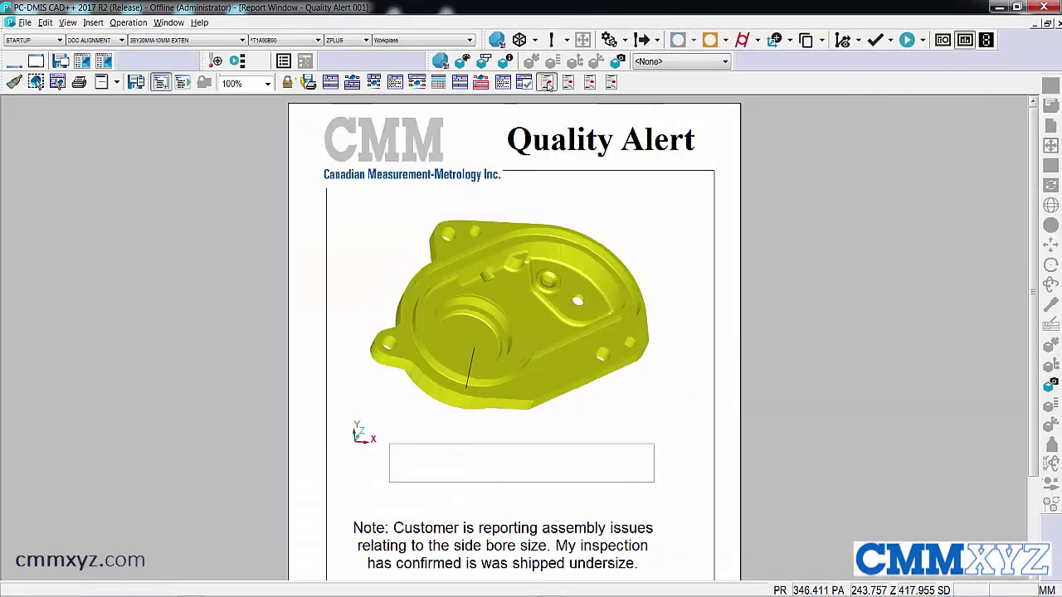
pyautogui.click(590, 82)
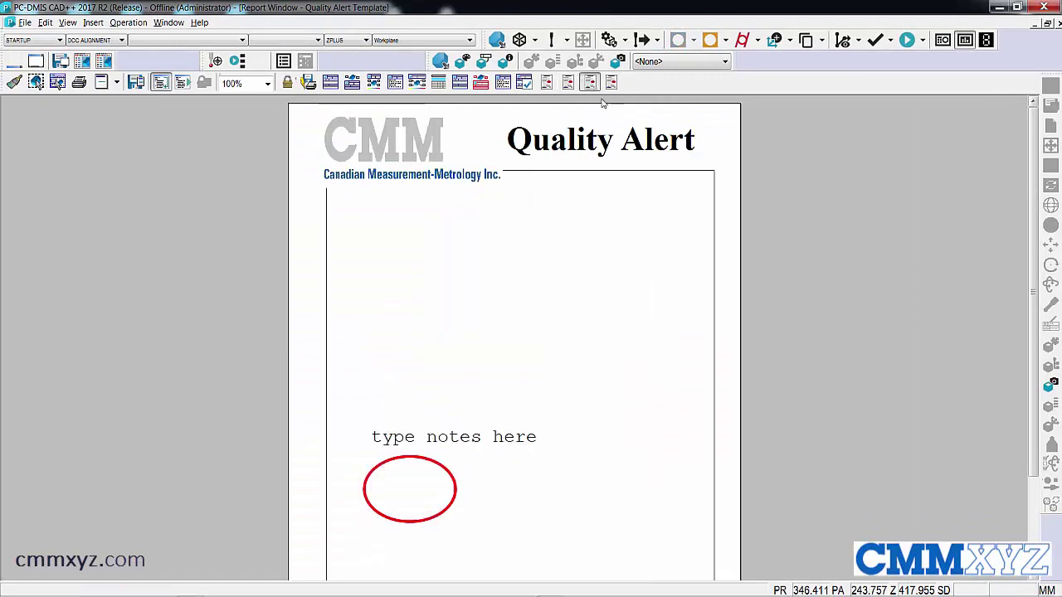
pyautogui.click(331, 82)
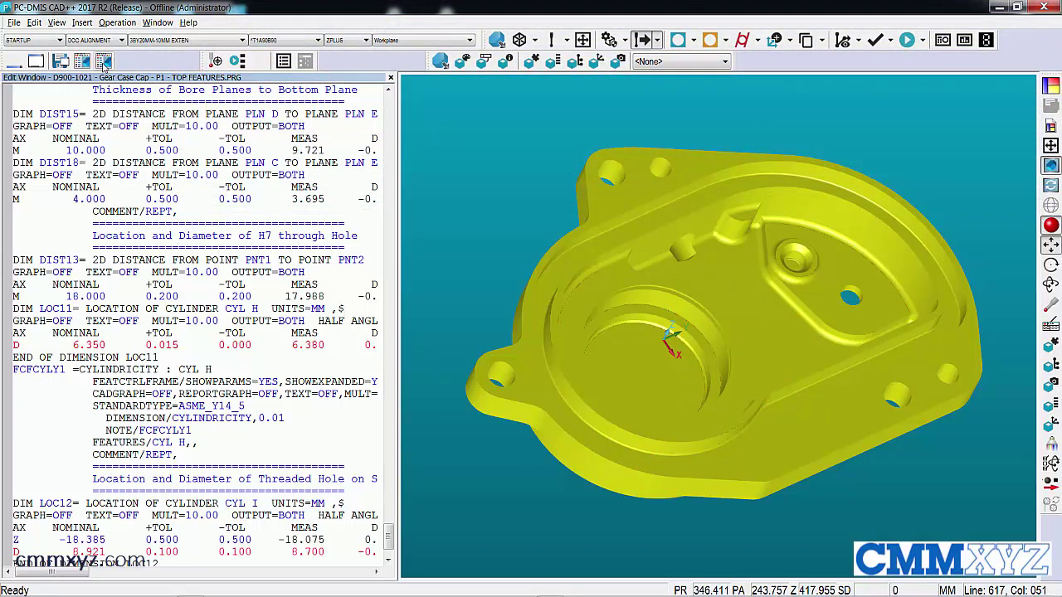
# - Bring up the inspection report and browse the custom reports stored with the Gear Case Cap program
pyautogui.click(102, 62)
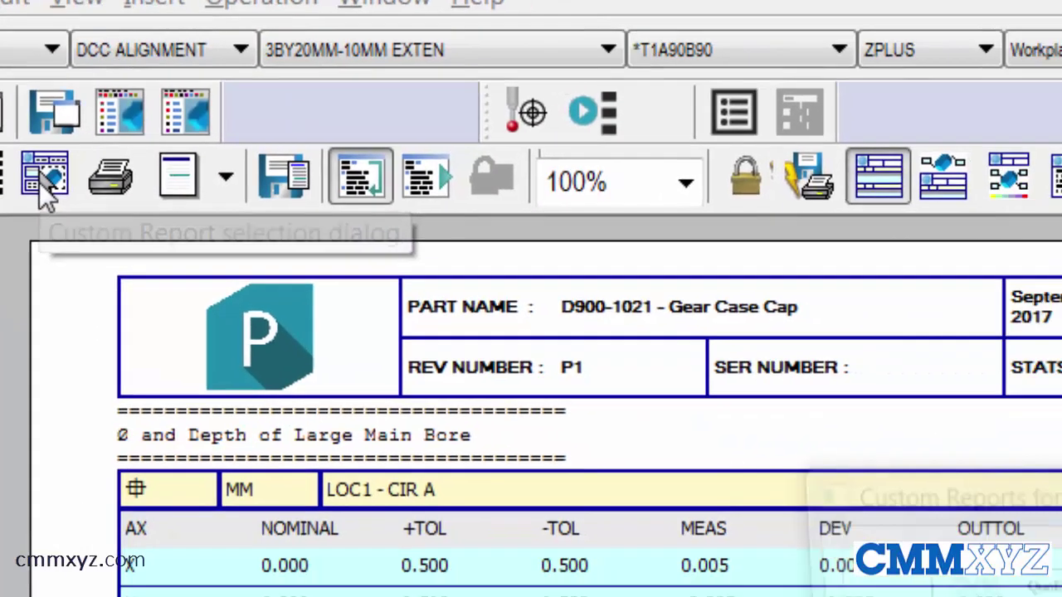
pyautogui.click(39, 182)
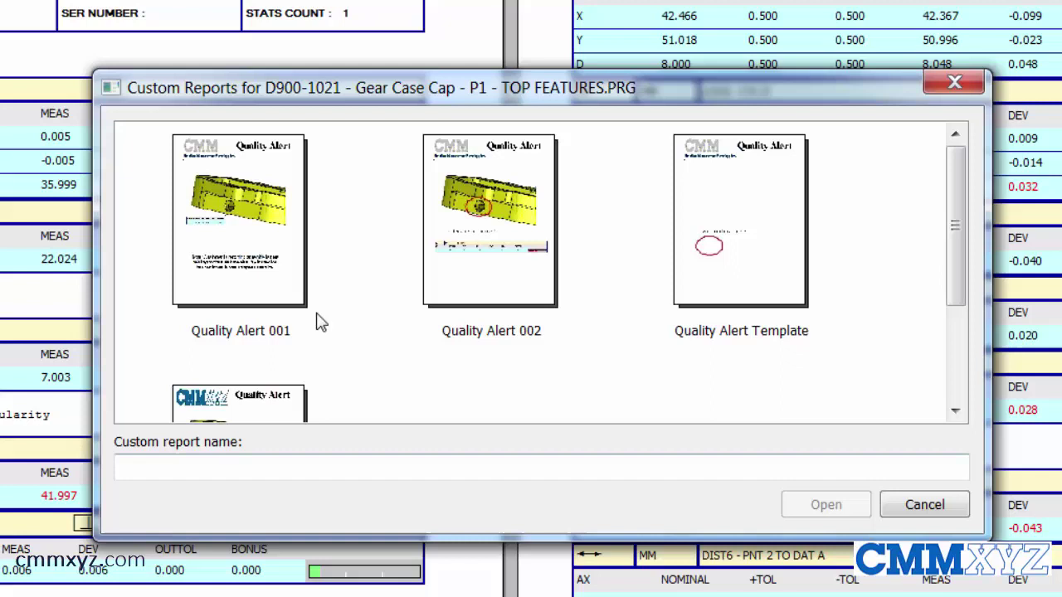
pyautogui.scroll(-1, 960, 205)
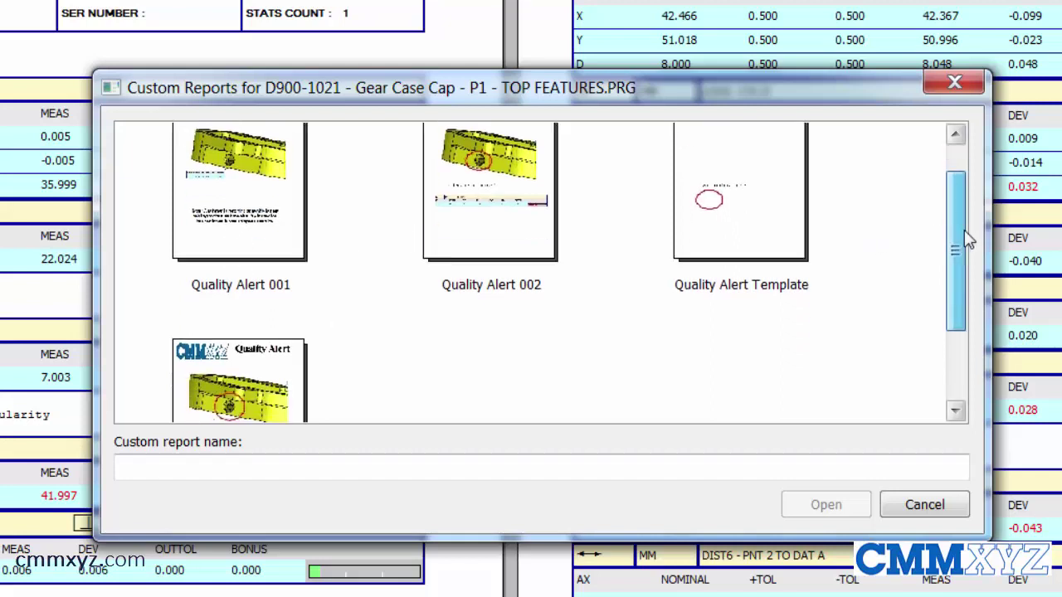
pyautogui.moveTo(966, 253); pyautogui.dragTo(956, 199)
# - Delete the Quality Alert Template custom report and select the Quality Alert for side bore report
pyautogui.click(745, 220)
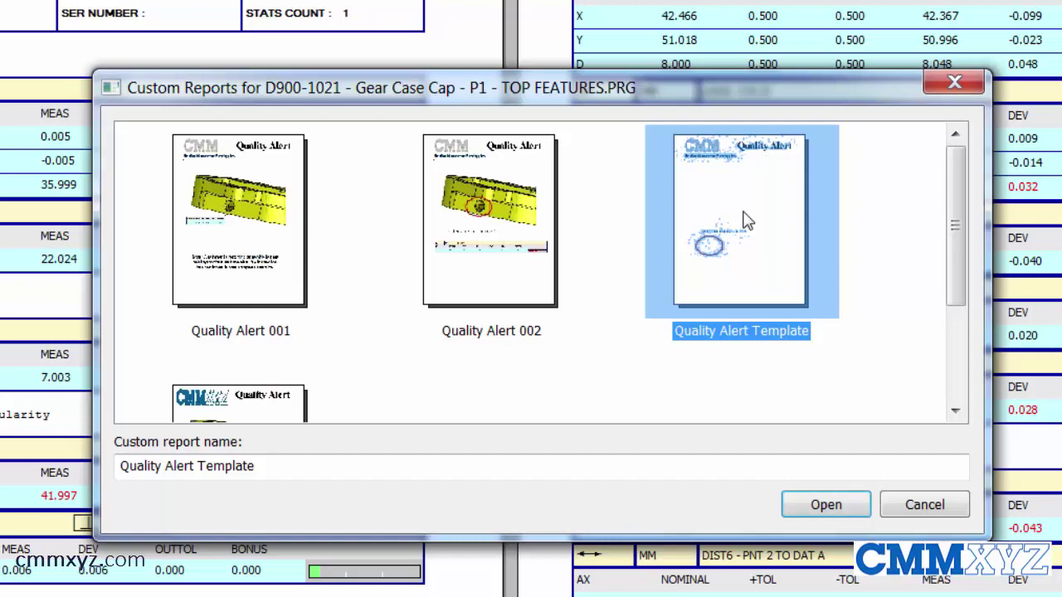
pyautogui.press('Delete')
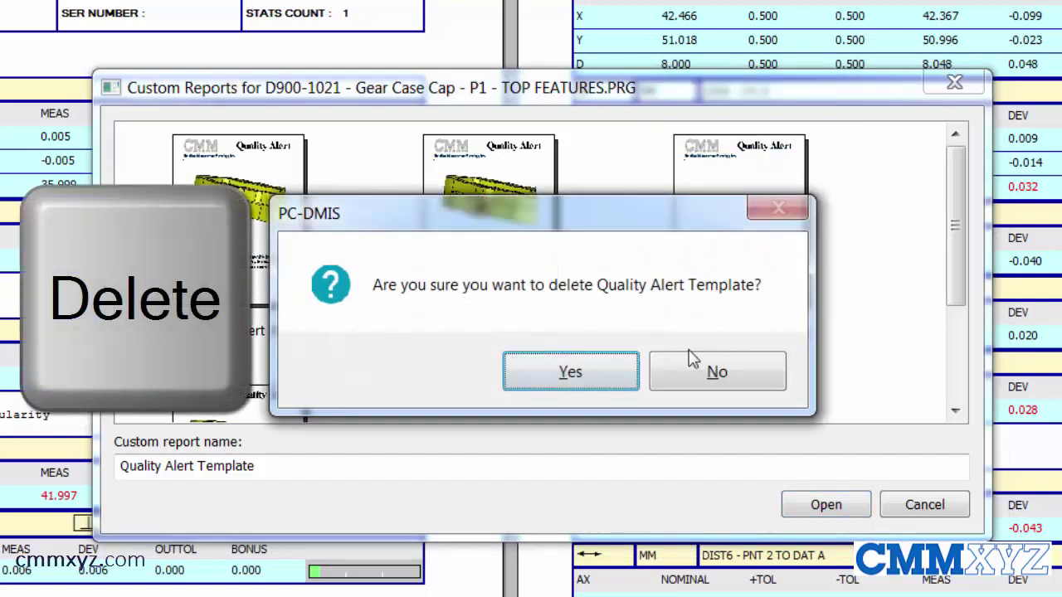
pyautogui.click(578, 371)
pyautogui.click(767, 252)
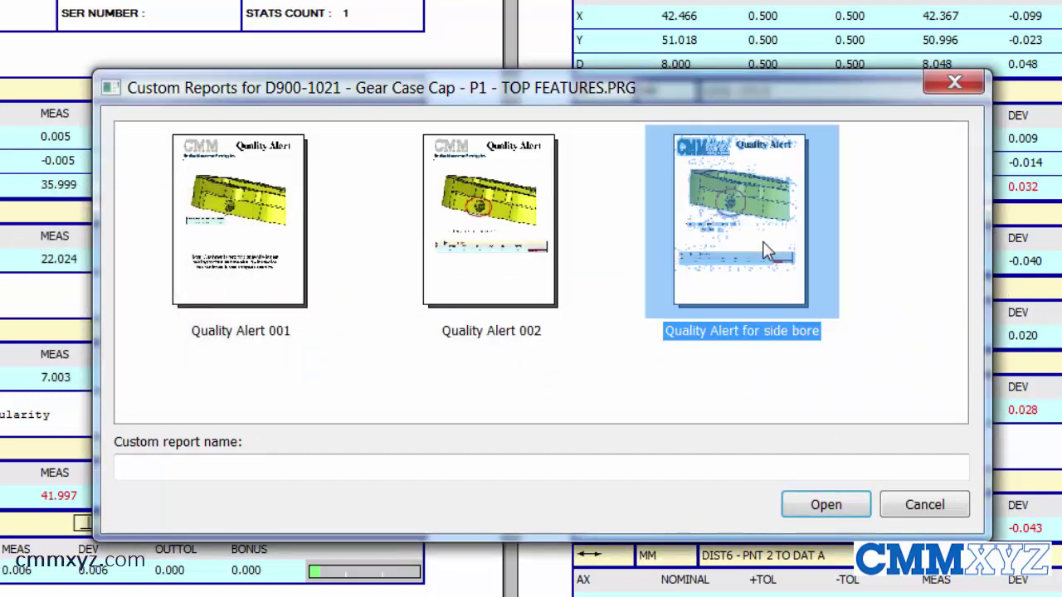
pyautogui.press('Delete')
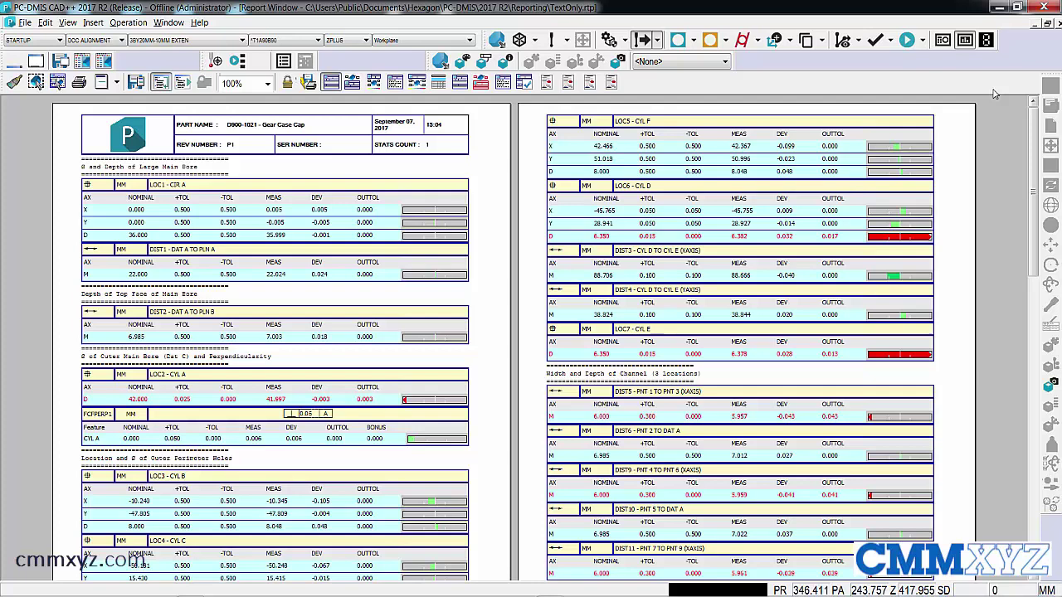
# - Create a new blank custom report for the Gear Case Cap program
pyautogui.click(25, 23)
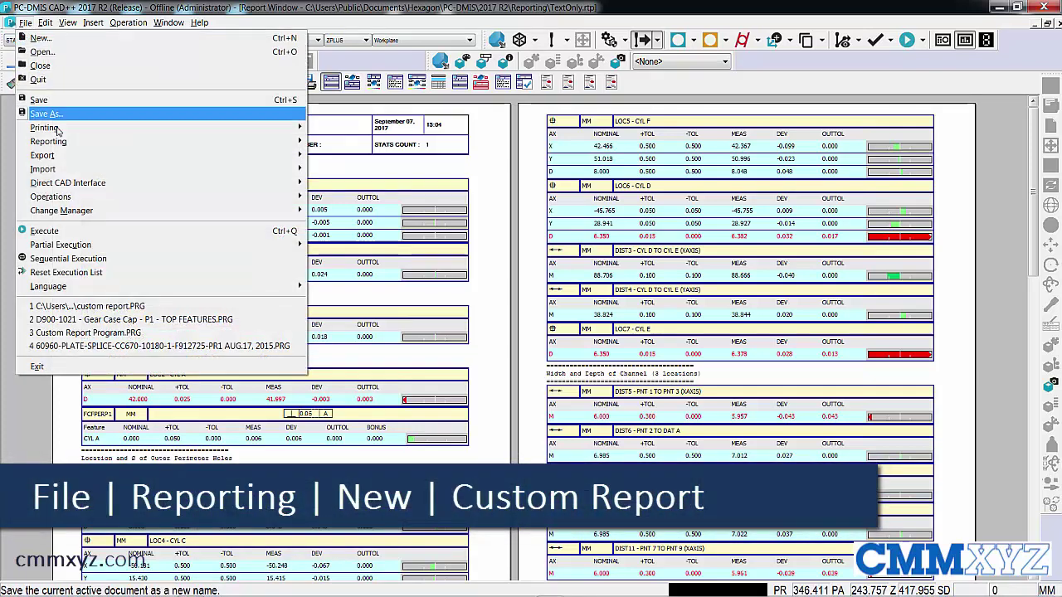
pyautogui.moveTo(295, 140)
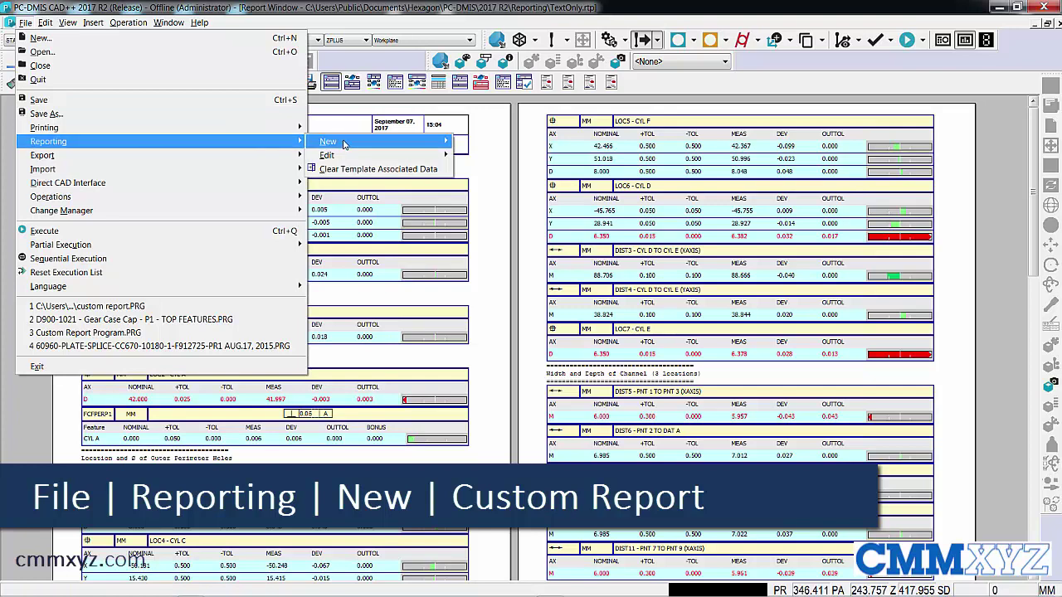
pyautogui.moveTo(344, 143)
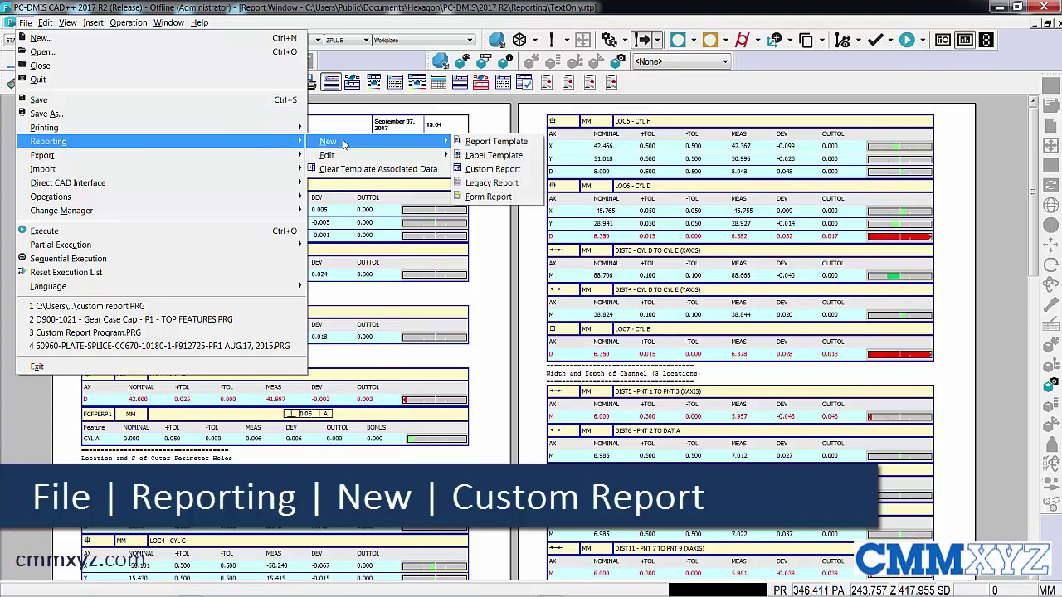
pyautogui.click(532, 170)
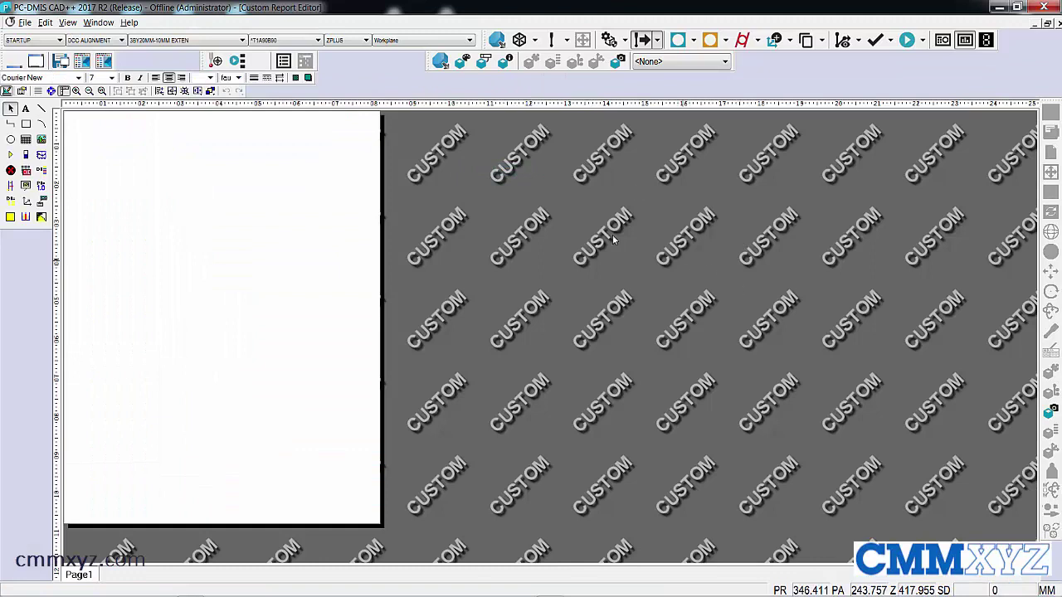
# - Show the Edit Window beside the custom report page and set it to Summary Mode
pyautogui.click(67, 24)
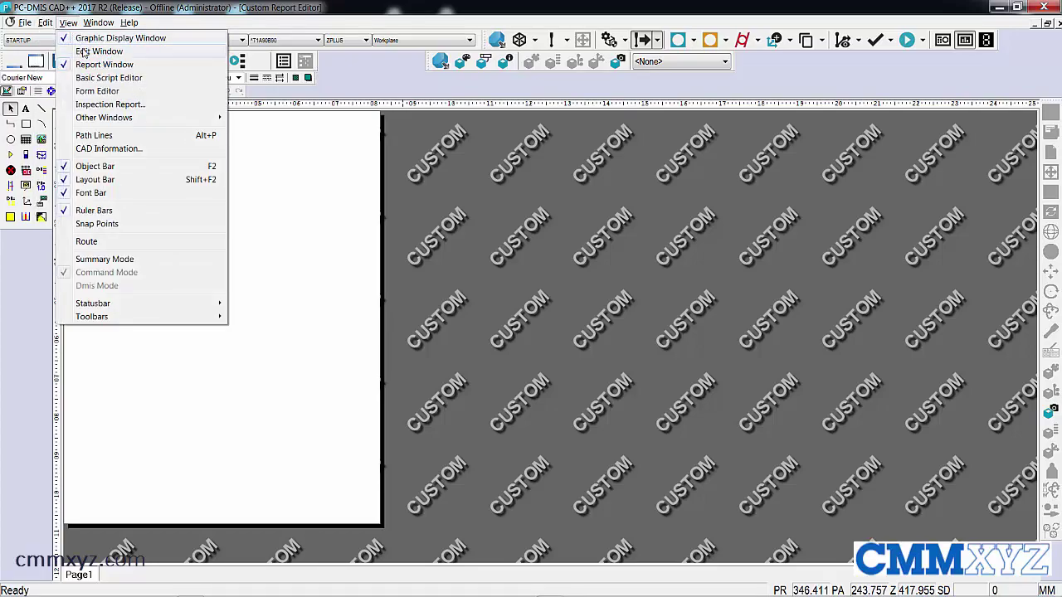
pyautogui.click(91, 51)
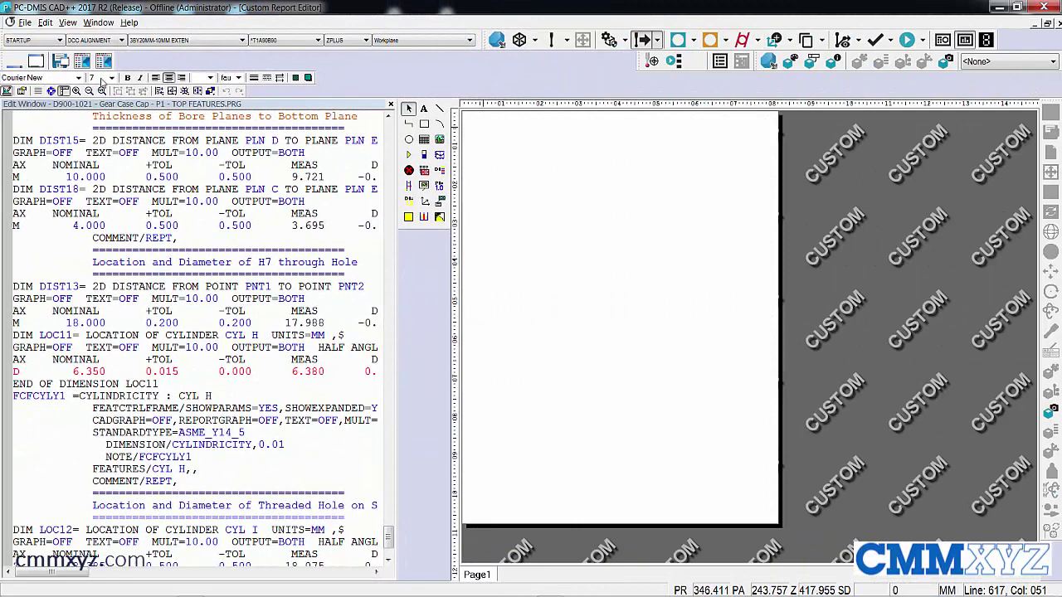
pyautogui.click(68, 23)
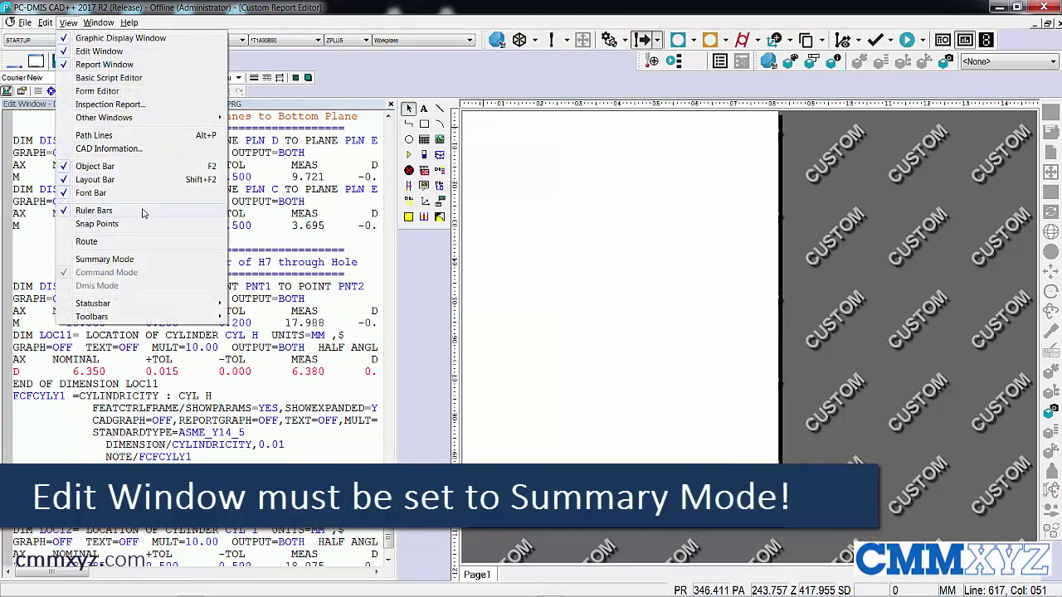
pyautogui.click(137, 258)
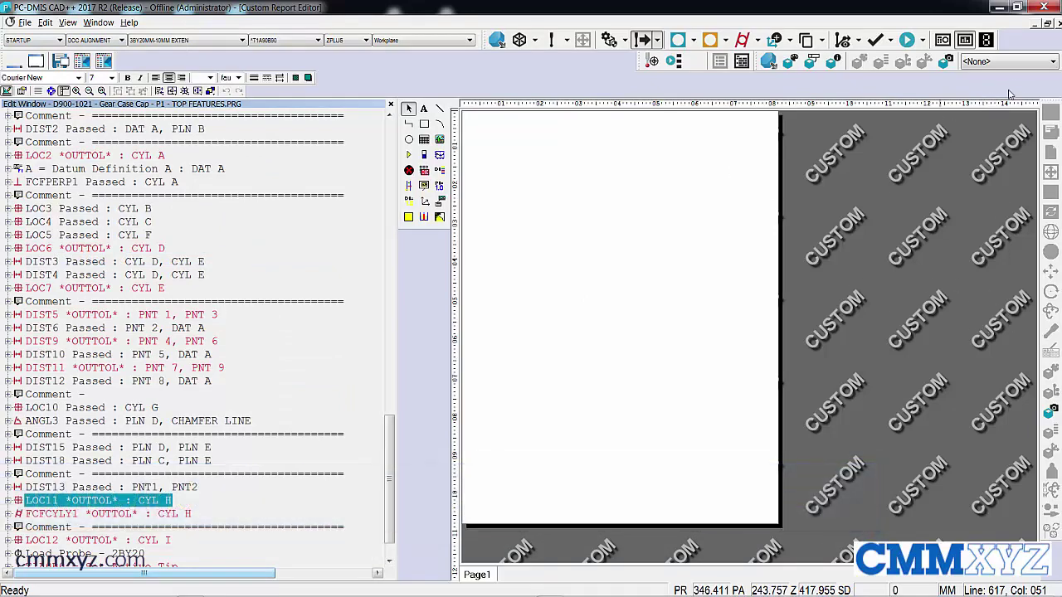
# - Place the File Header on the upper part of the report page and center it horizontally
pyautogui.scroll(20, 264, 385)
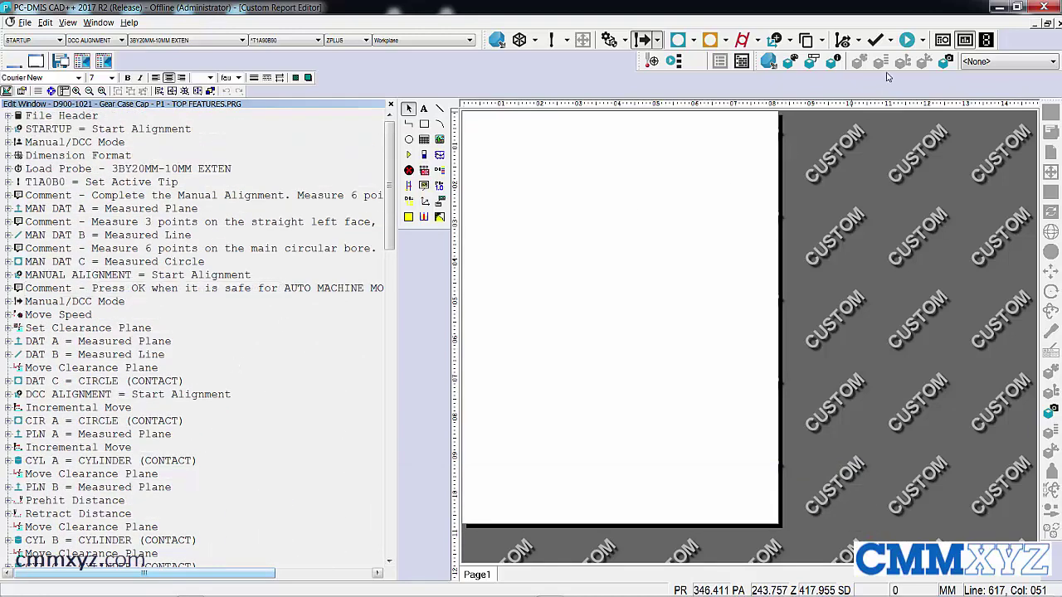
pyautogui.moveTo(43, 119); pyautogui.dragTo(541, 157)
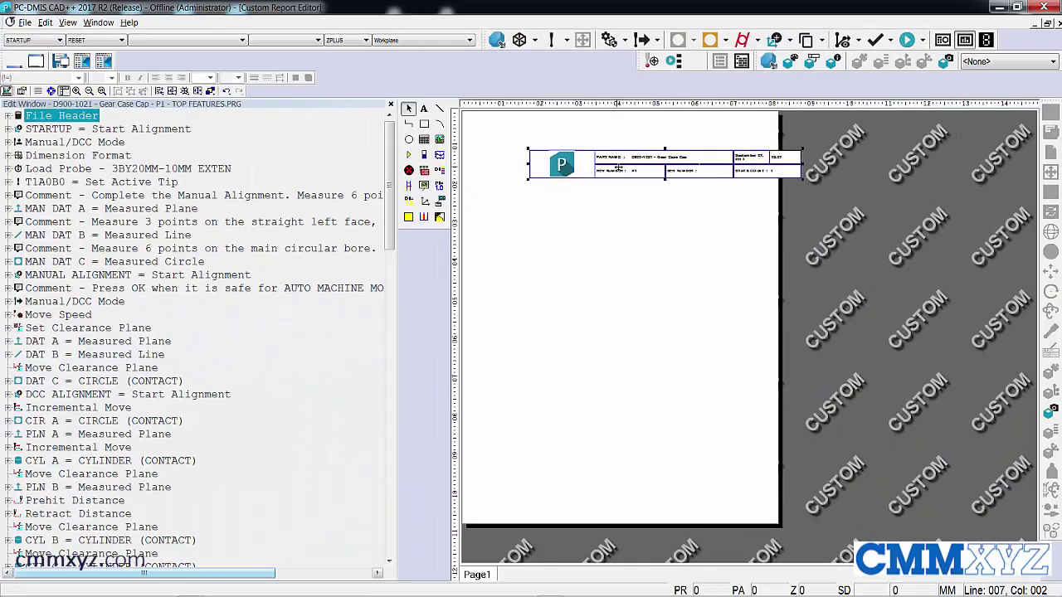
pyautogui.moveTo(618, 168); pyautogui.dragTo(589, 186)
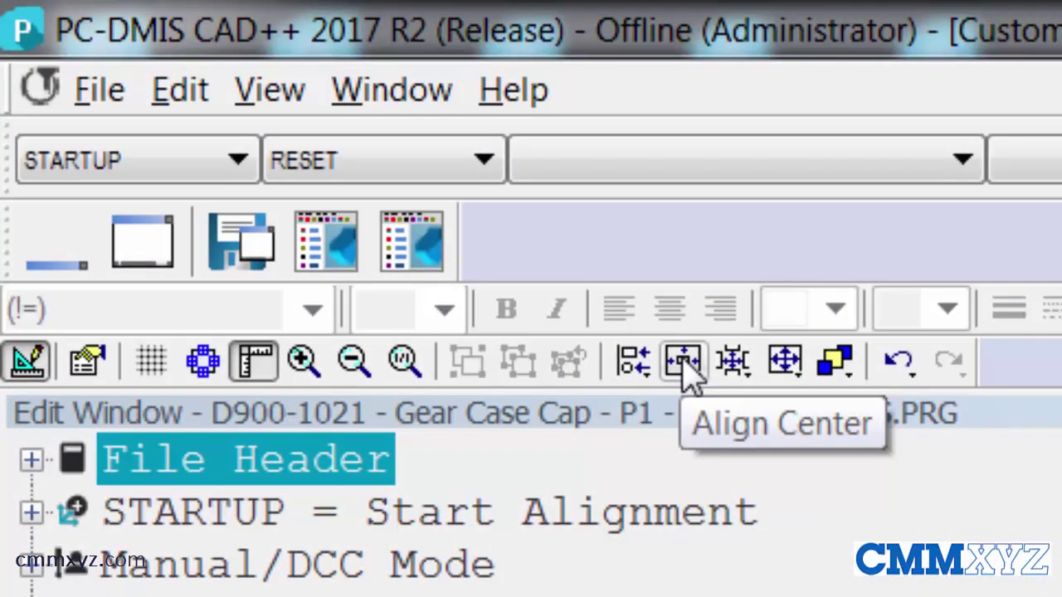
pyautogui.click(682, 364)
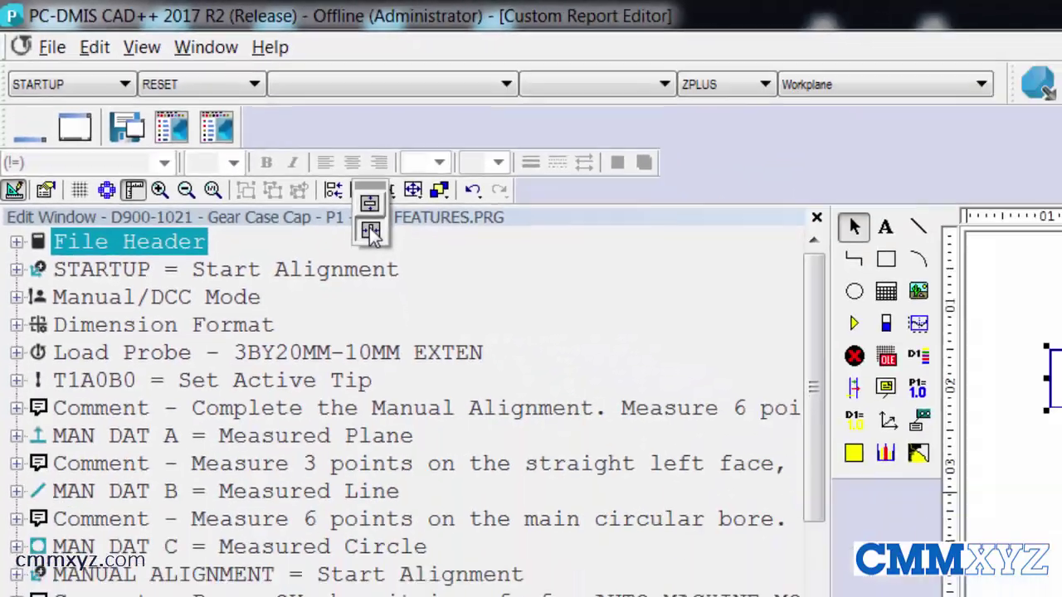
pyautogui.click(371, 234)
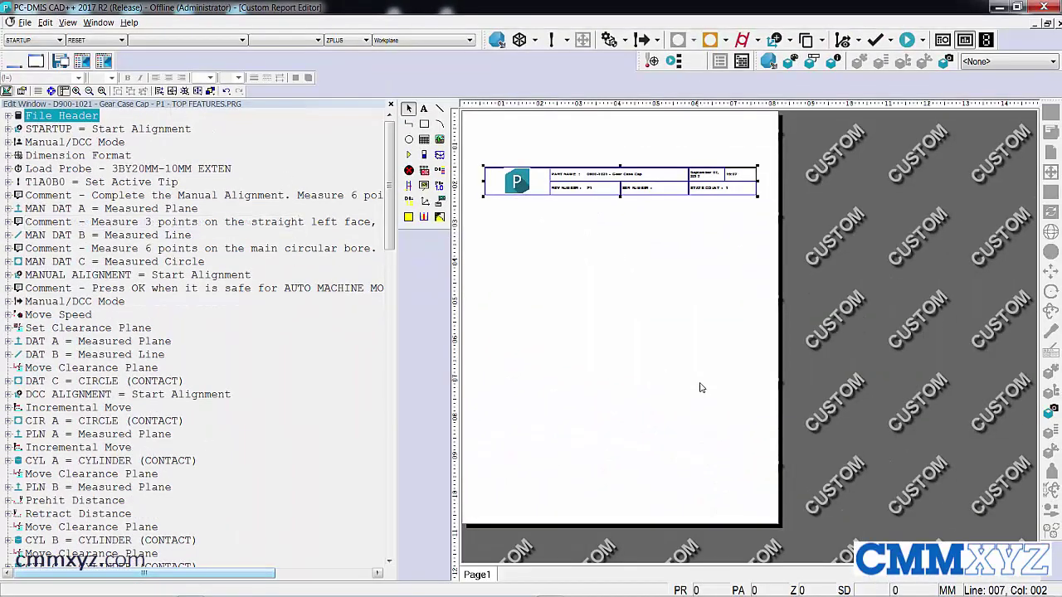
# - Move the file header up close to the page's upper edge and re-center it horizontally
pyautogui.moveTo(609, 186); pyautogui.dragTo(606, 140)
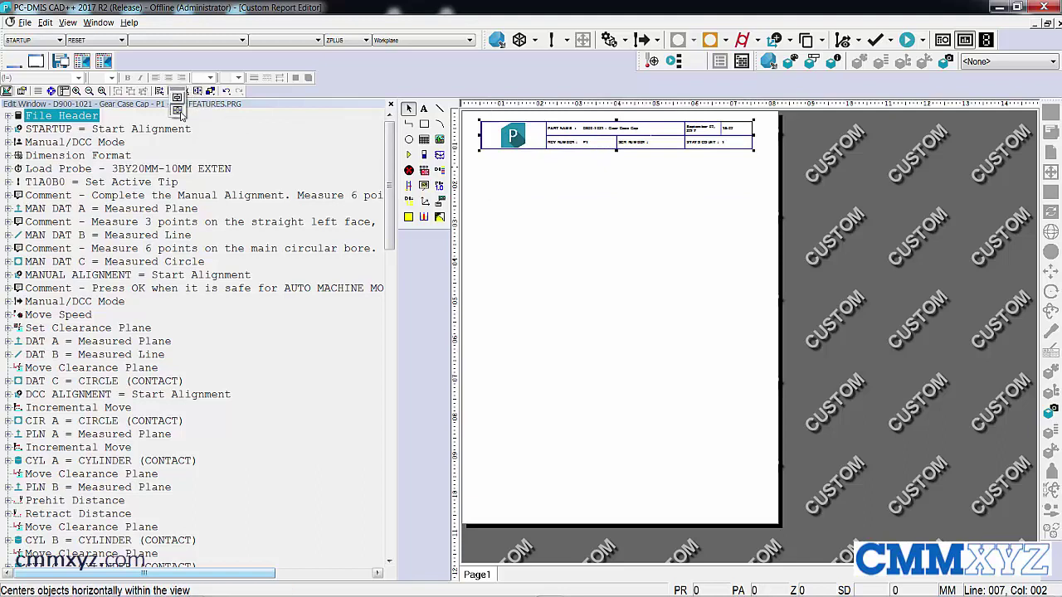
pyautogui.click(185, 91)
pyautogui.click(603, 257)
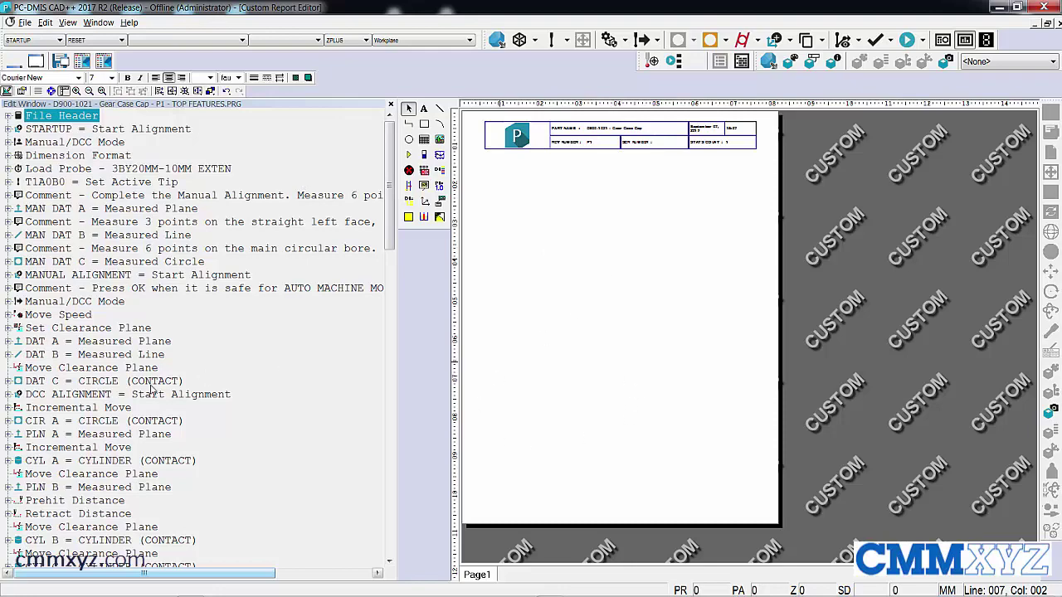
# - Place the LOC3 location dimension of CYL B on the report page below its middle
pyautogui.click(207, 369)
pyautogui.scroll(-20, 191, 371)
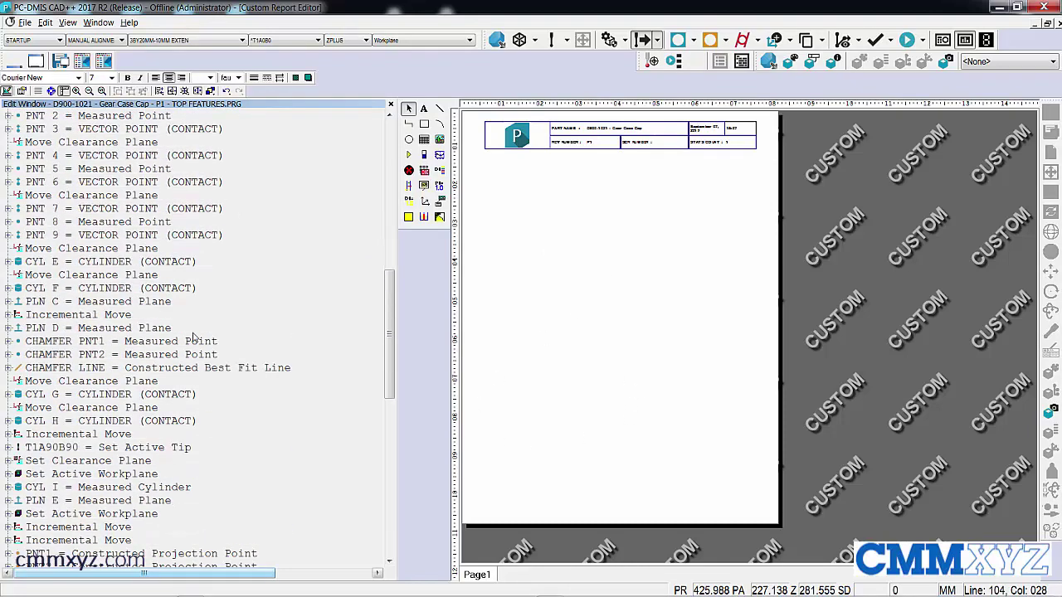
pyautogui.scroll(-3, 184, 369)
pyautogui.moveTo(87, 359); pyautogui.dragTo(508, 341)
pyautogui.moveTo(610, 371); pyautogui.dragTo(569, 377)
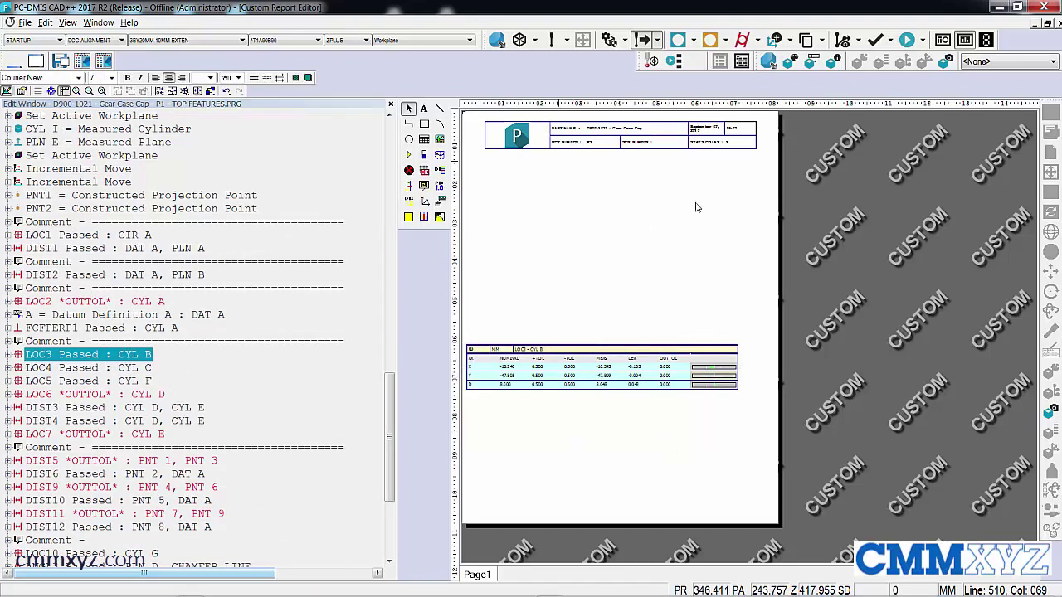
# - Delete the LOC3 dimension table and the file header from the report page
pyautogui.click(604, 371)
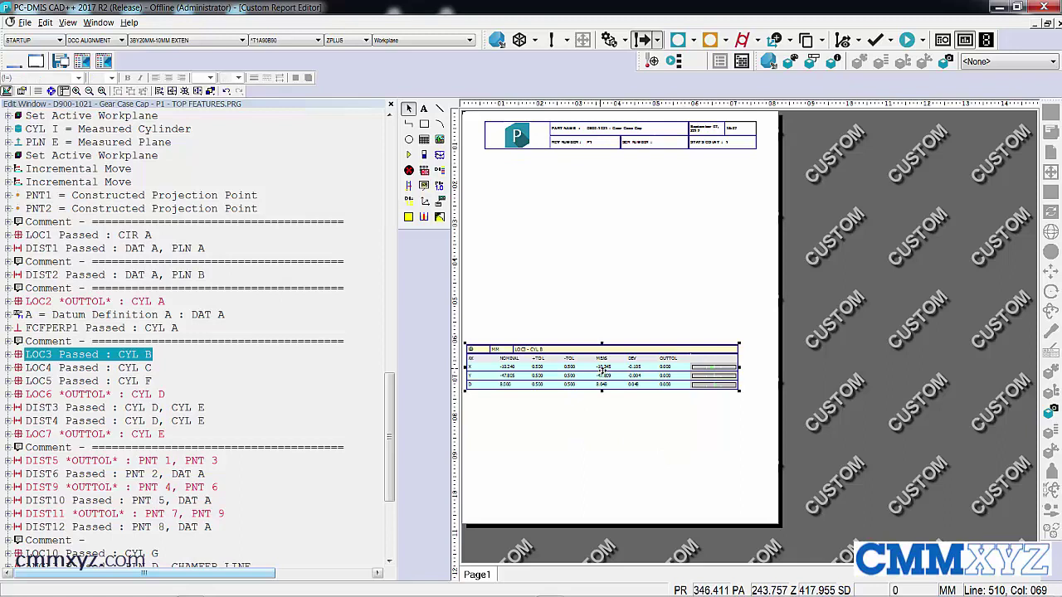
pyautogui.click(602, 370)
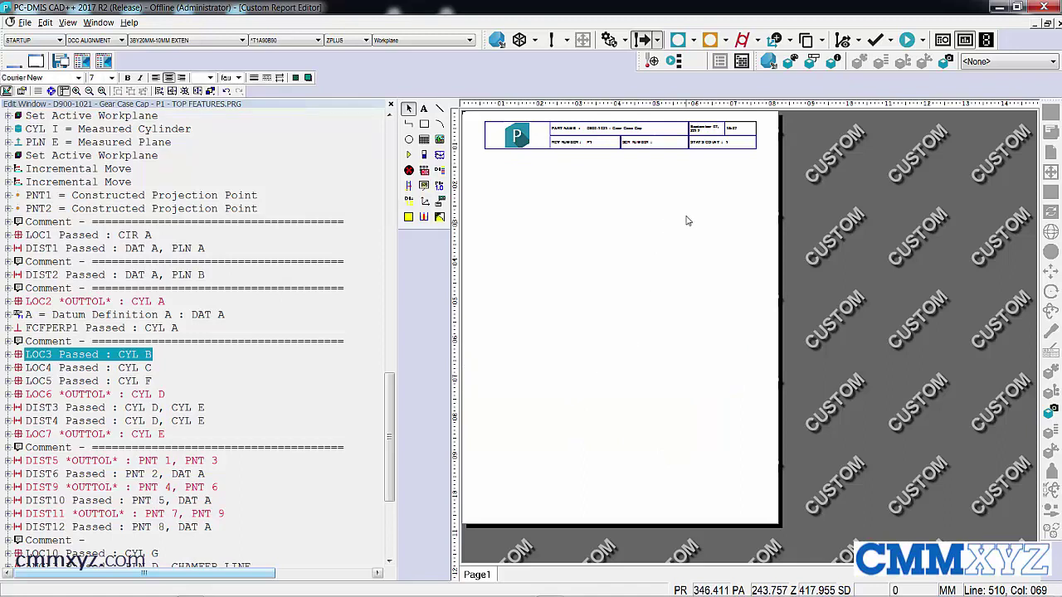
pyautogui.click(591, 143)
pyautogui.press('Delete')
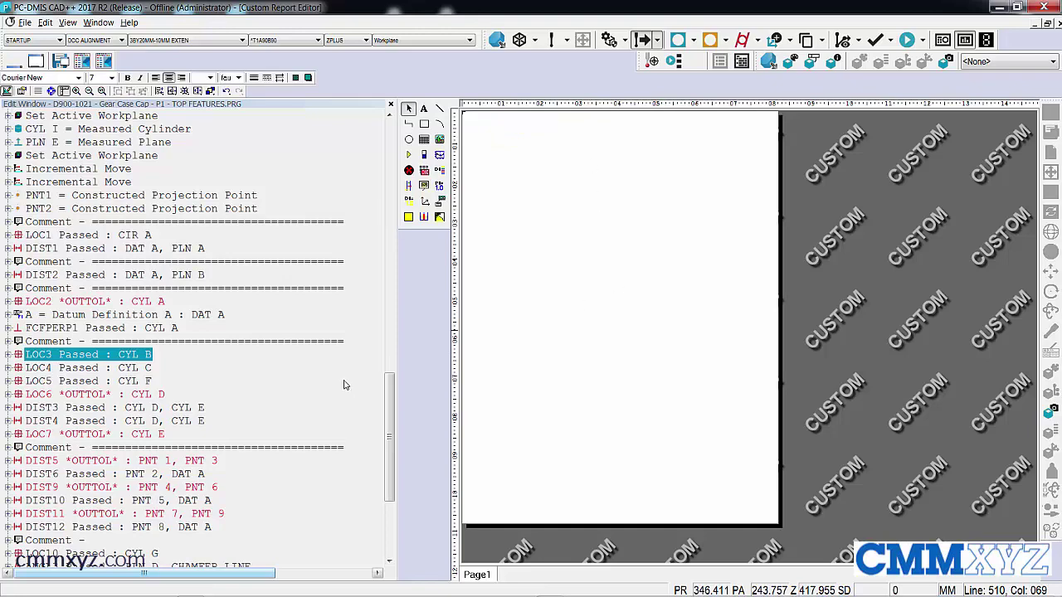
# - Locate and select the LOC11 dimension of cylinder CYL H in the program summary
pyautogui.click(163, 423)
pyautogui.scroll(-5, 167, 426)
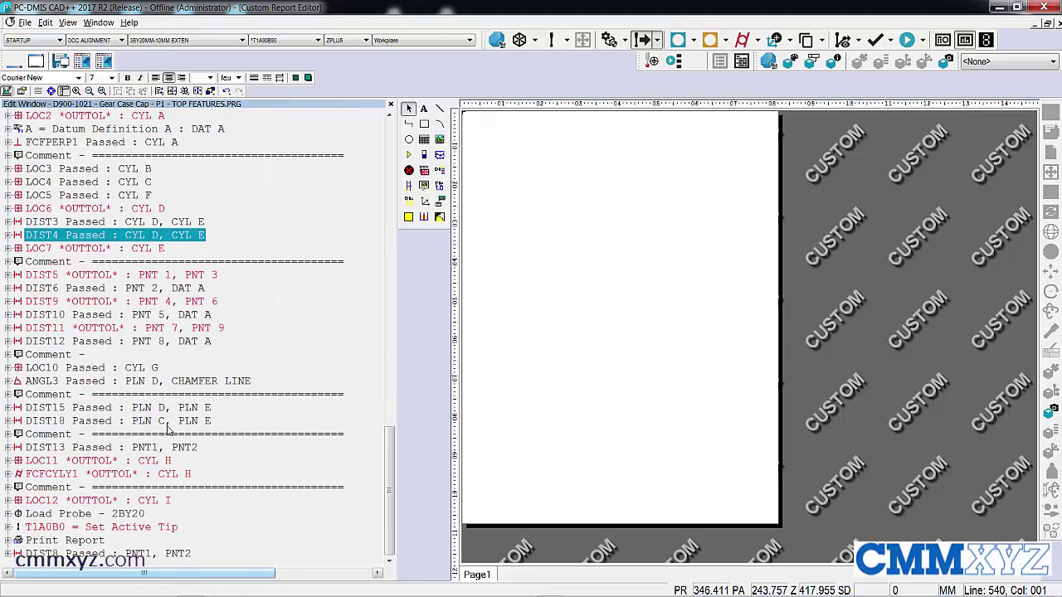
pyautogui.click(150, 463)
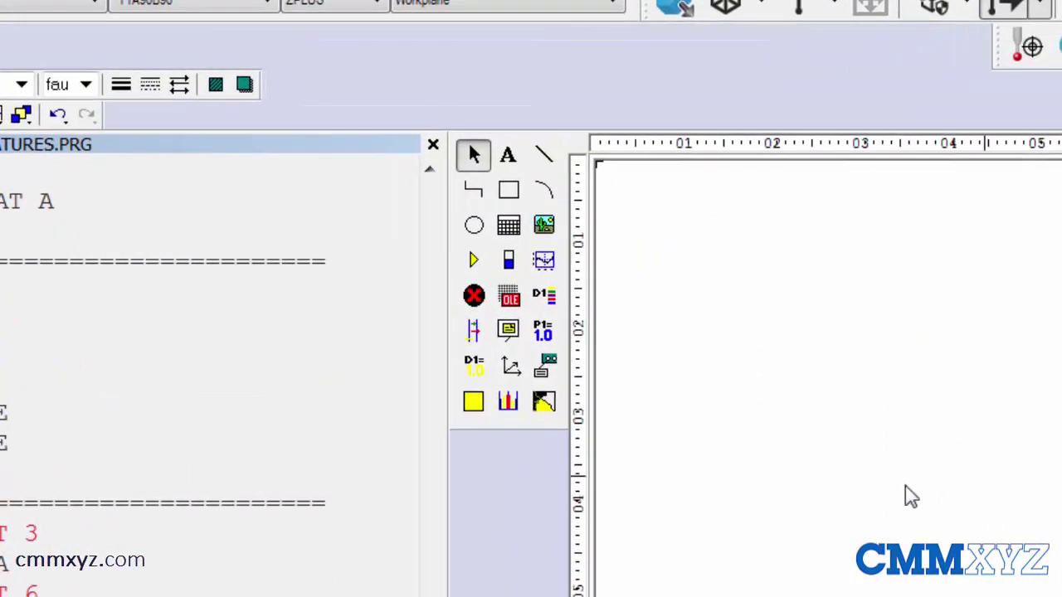
# - Insert a CAD view of the part in the upper half of the report page, spanning most of its width
pyautogui.click(513, 370)
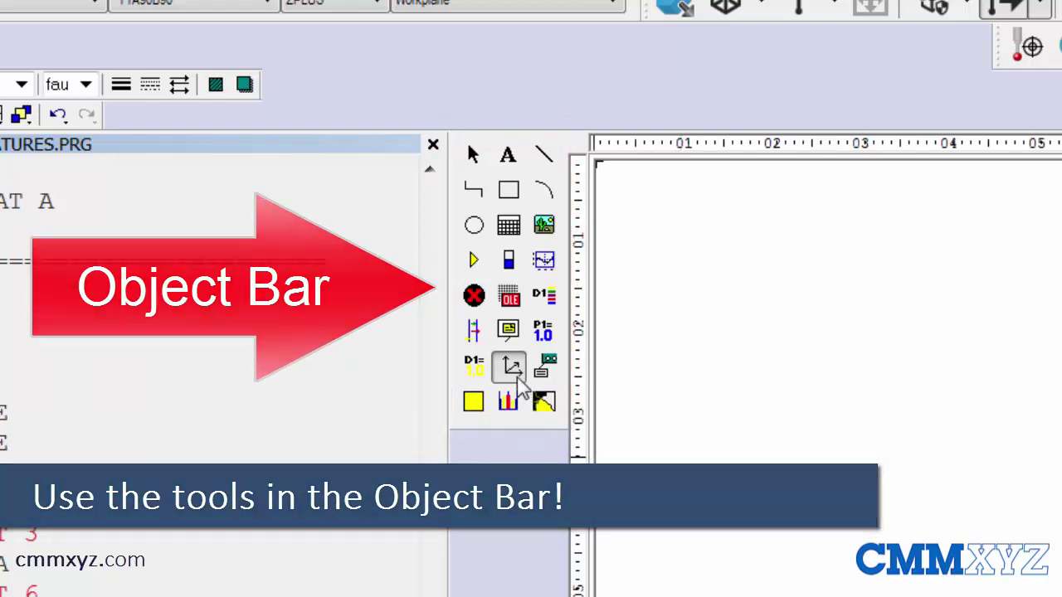
pyautogui.moveTo(652, 280); pyautogui.dragTo(1061, 596)
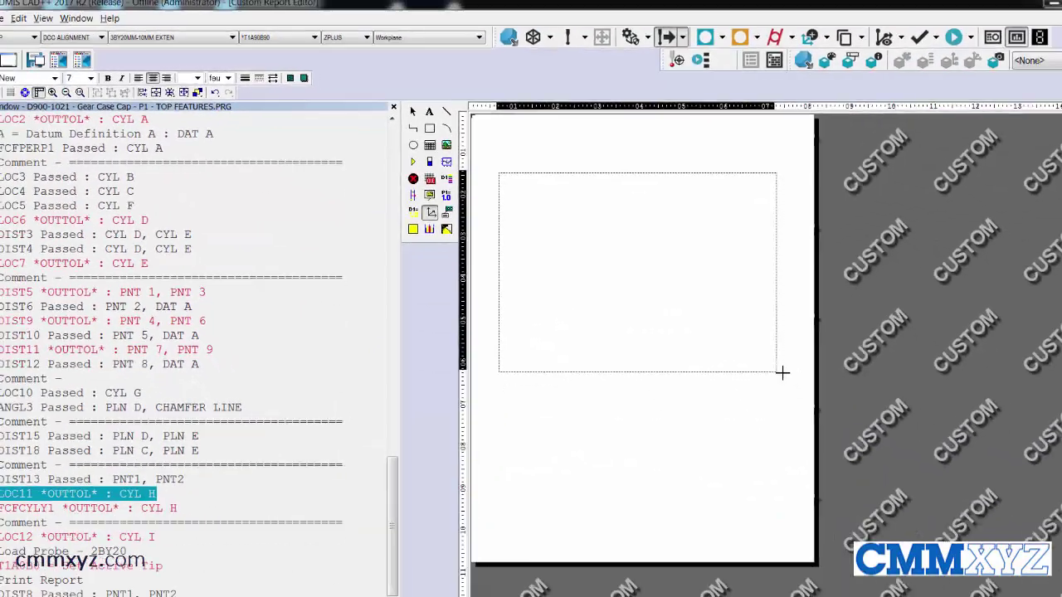
pyautogui.moveTo(782, 373); pyautogui.dragTo(780, 372)
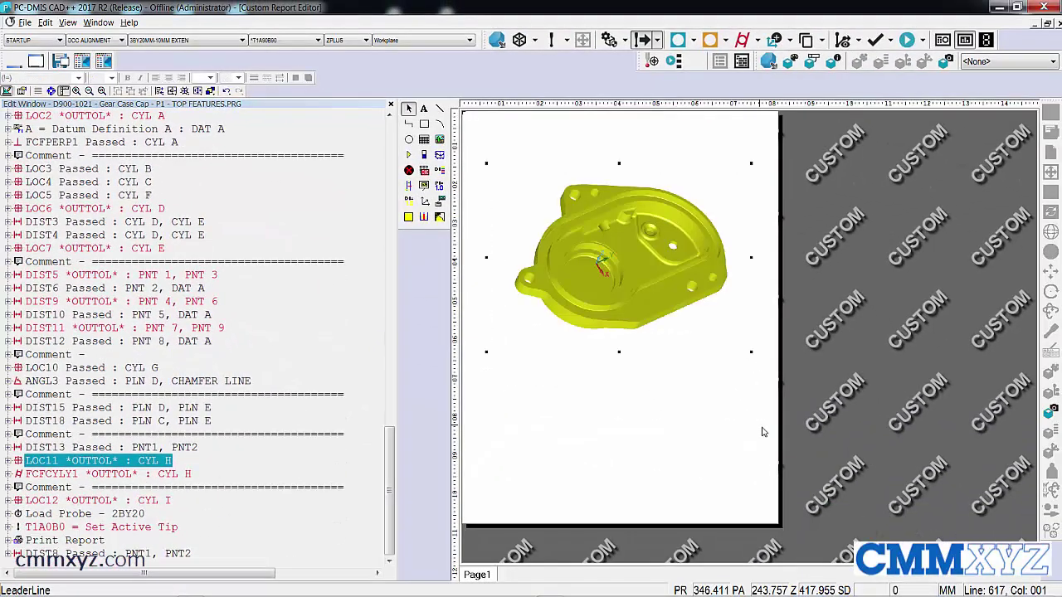
# - Enlarge and shift the part inside the CAD view to focus on the pocket holes, and reposition the view slightly on the page
pyautogui.click(680, 433)
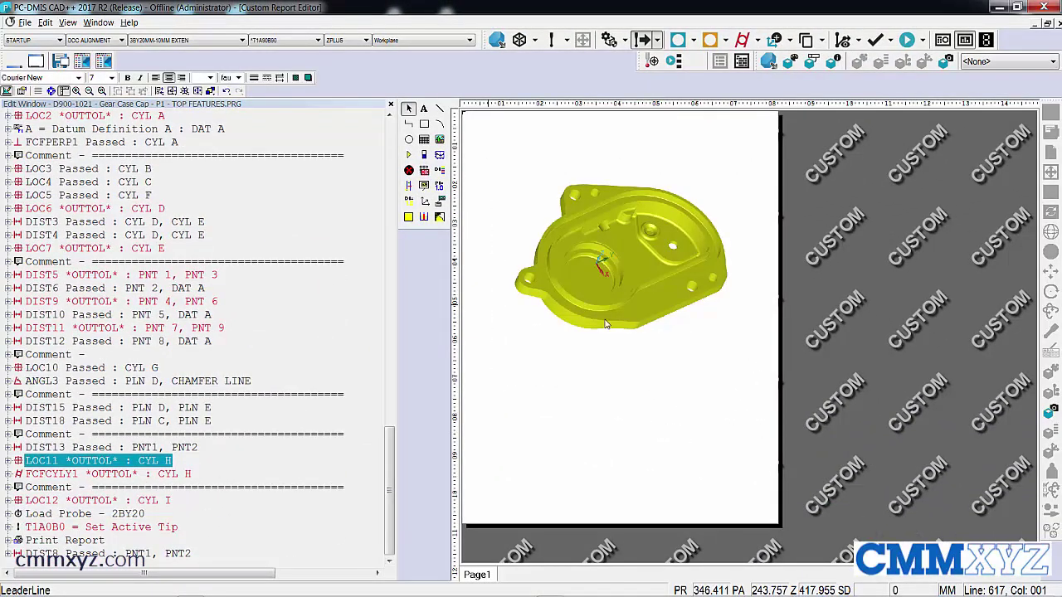
pyautogui.click(632, 252)
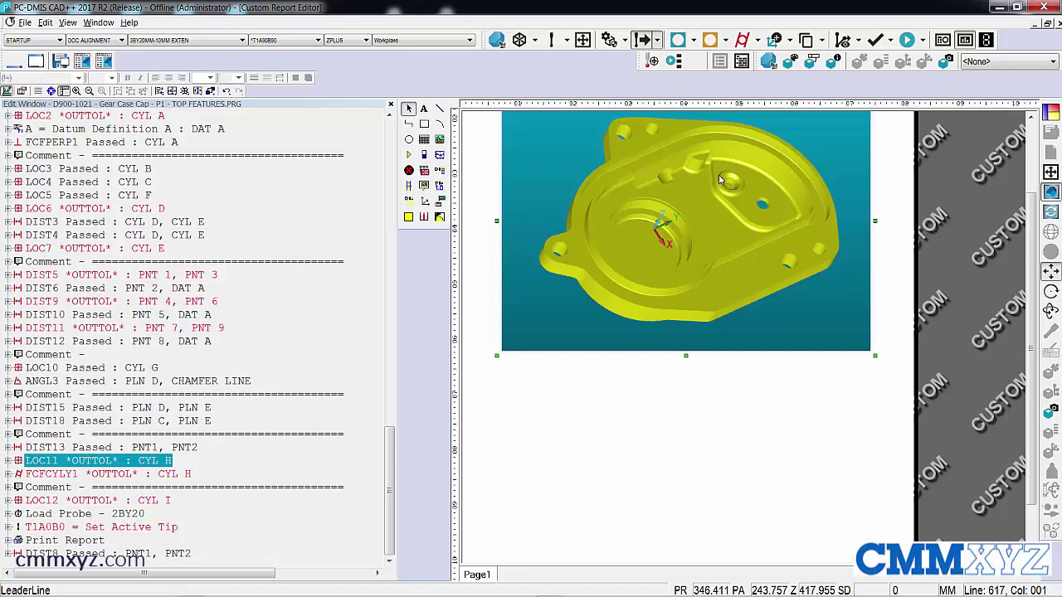
pyautogui.moveTo(677, 127); pyautogui.dragTo(859, 306)
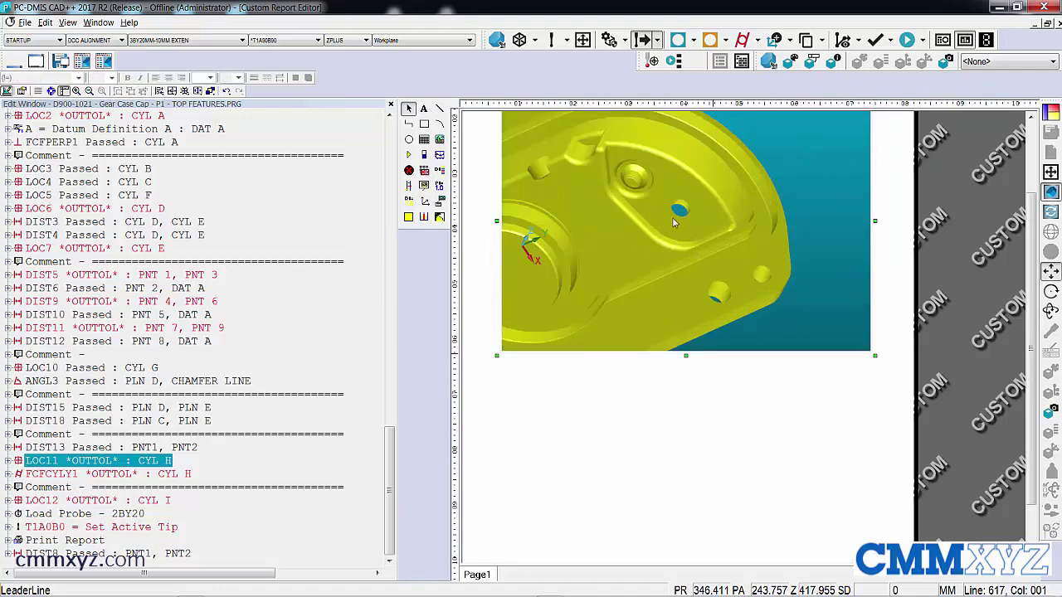
pyautogui.click(749, 423)
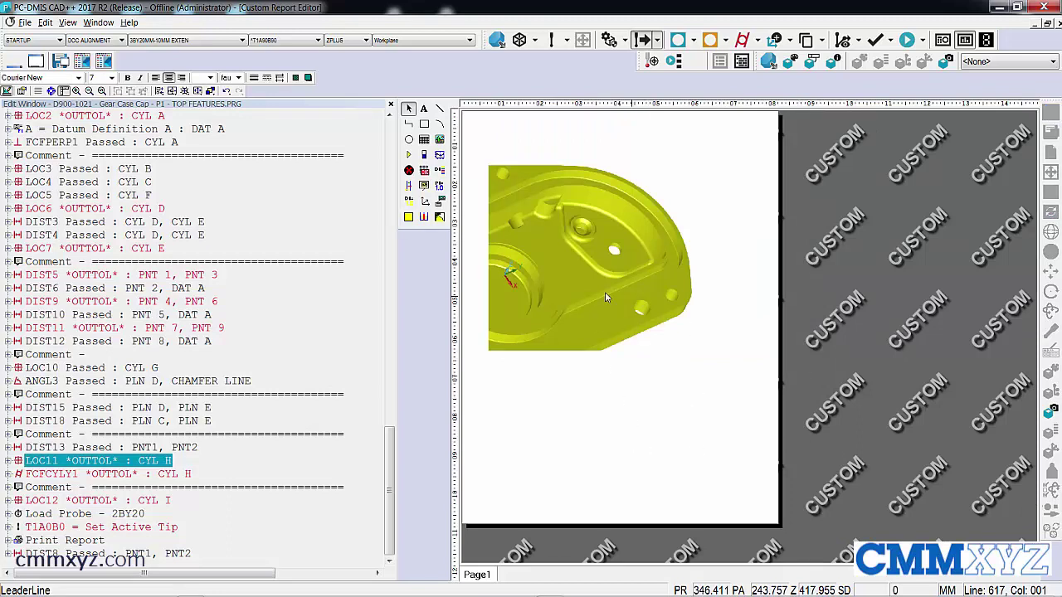
pyautogui.moveTo(590, 288); pyautogui.dragTo(656, 309)
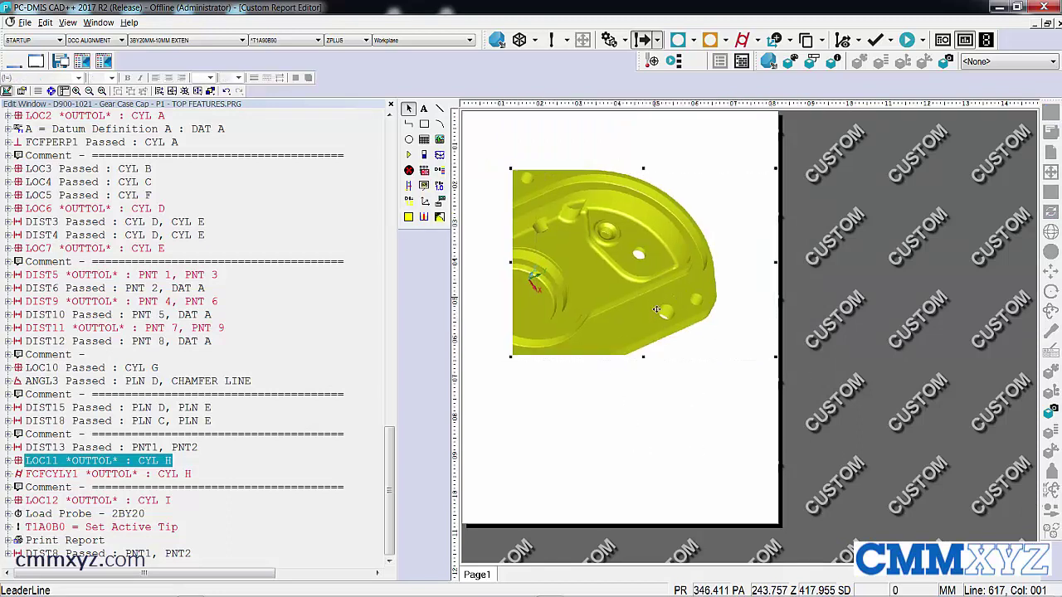
pyautogui.click(665, 420)
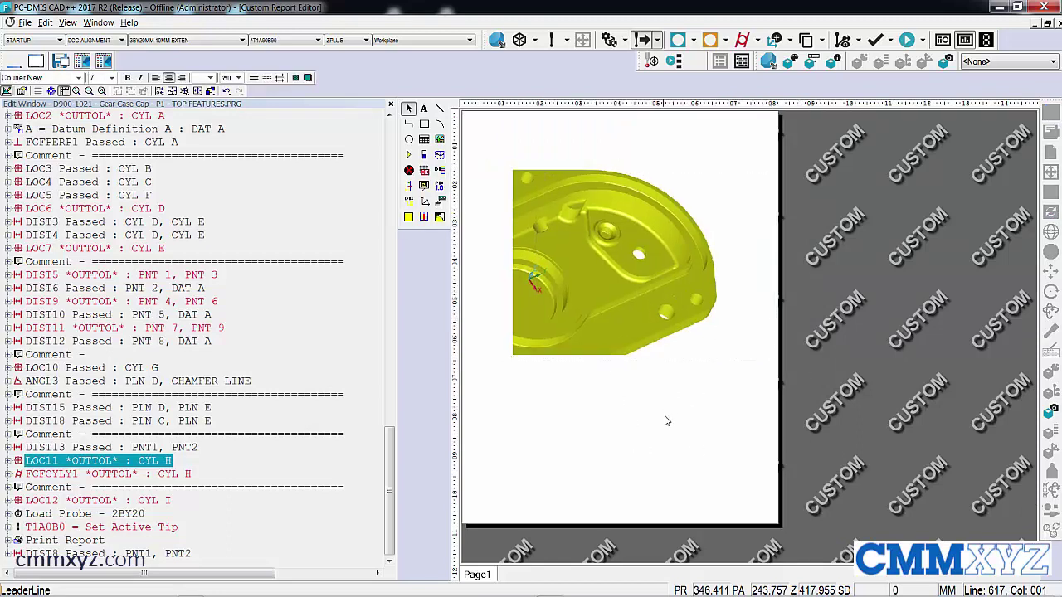
# - Insert the logo image CMMXYZ.bmp in the upper-left corner of the report page, above the CAD view
pyautogui.click(441, 141)
pyautogui.moveTo(487, 122); pyautogui.dragTo(600, 162)
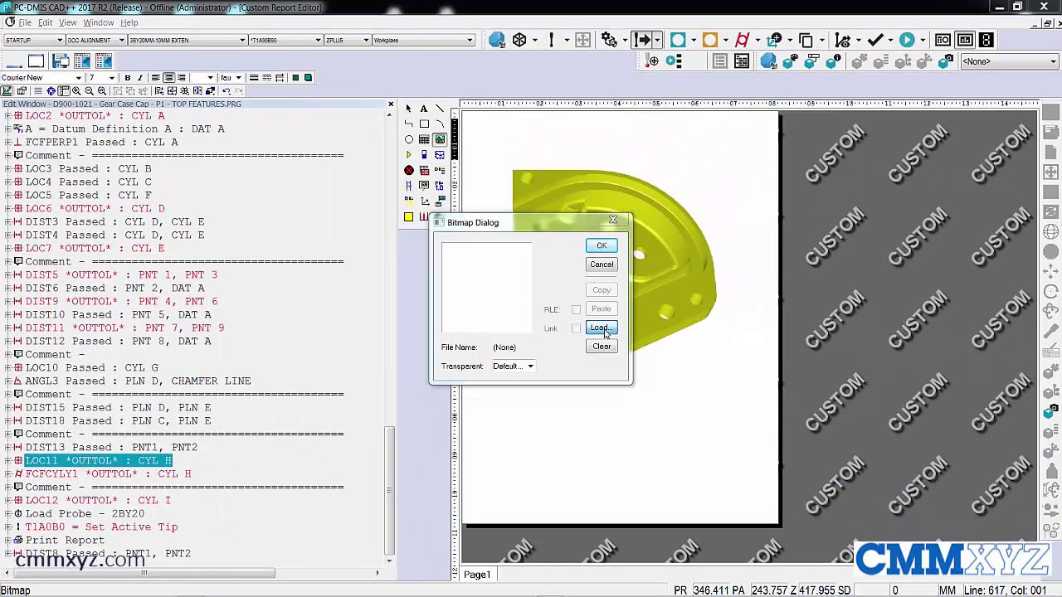
pyautogui.click(694, 355)
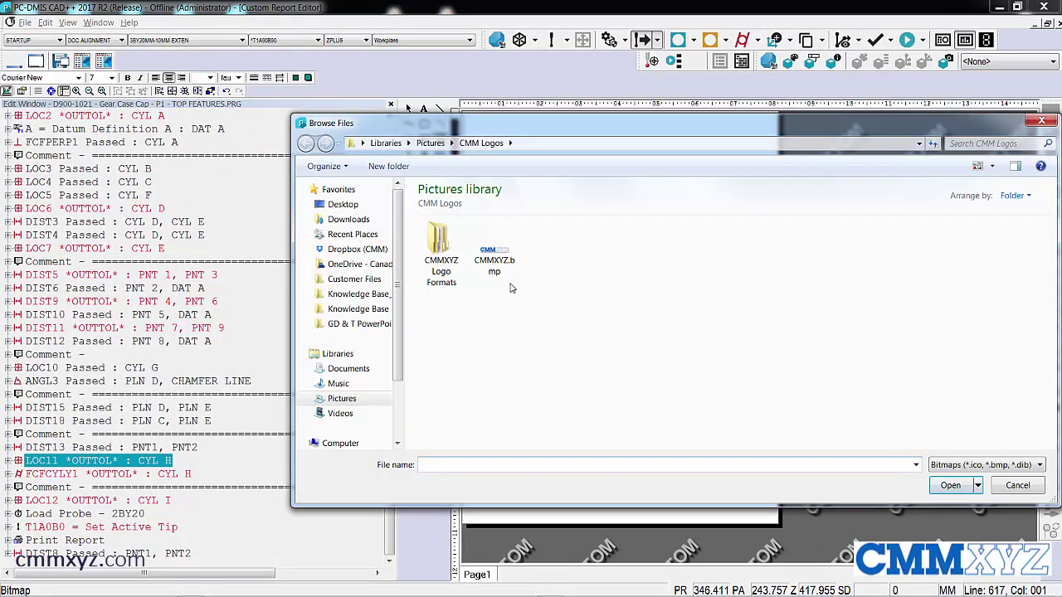
pyautogui.click(500, 255)
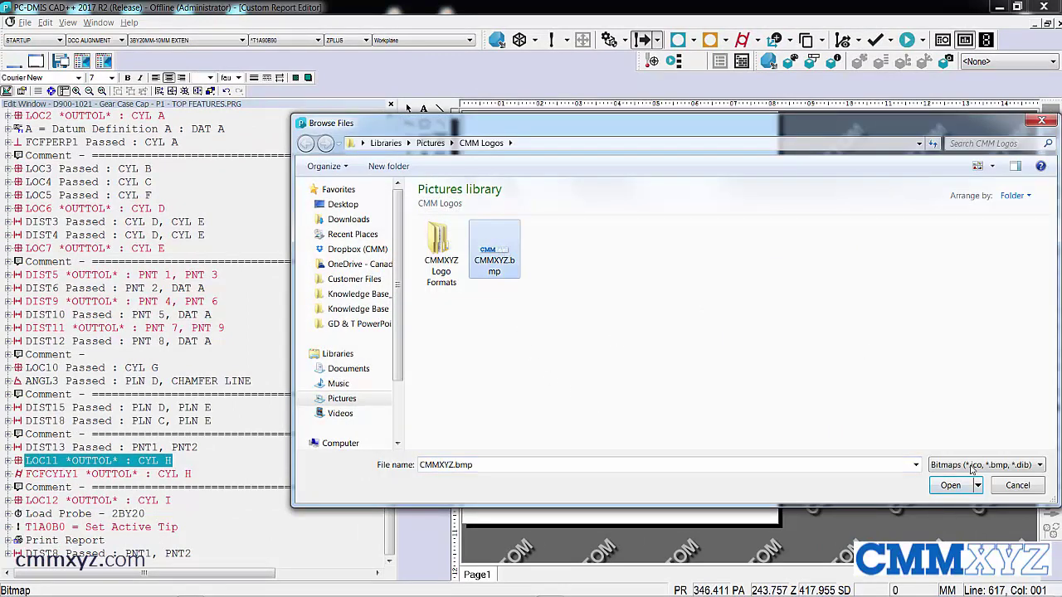
pyautogui.click(952, 486)
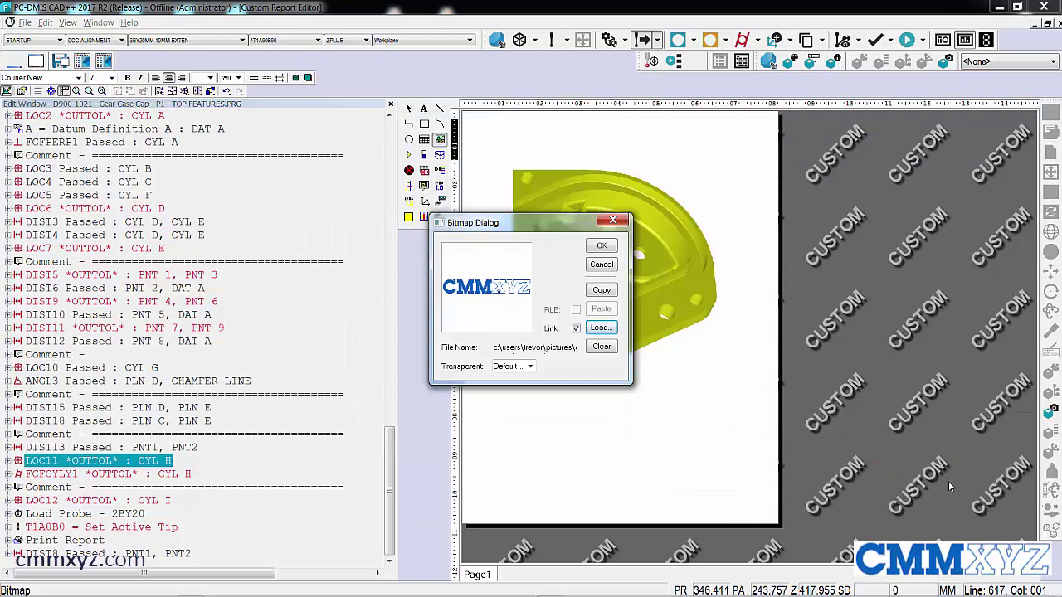
pyautogui.click(601, 246)
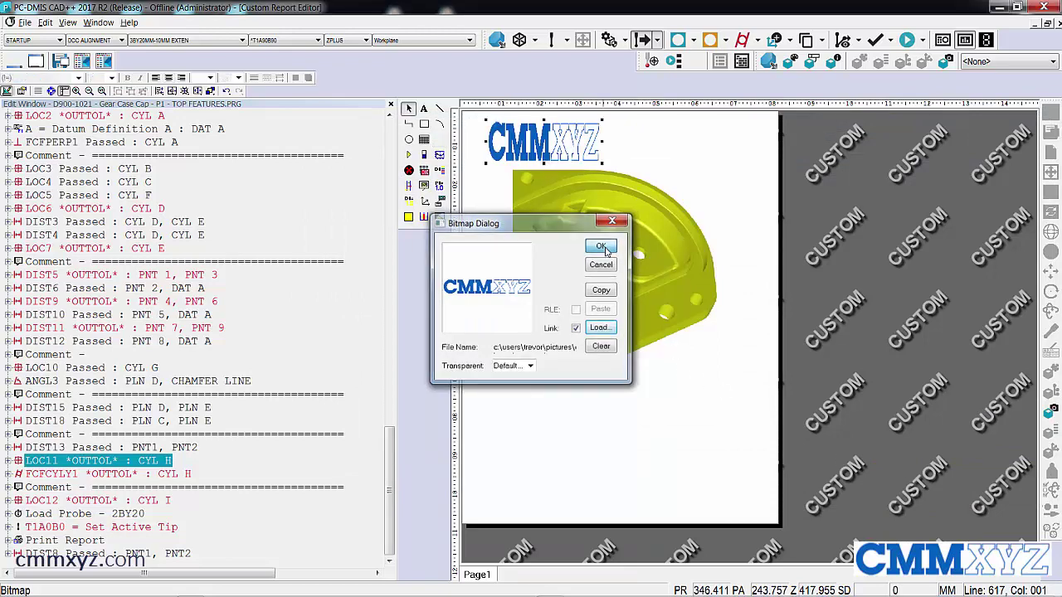
pyautogui.click(685, 153)
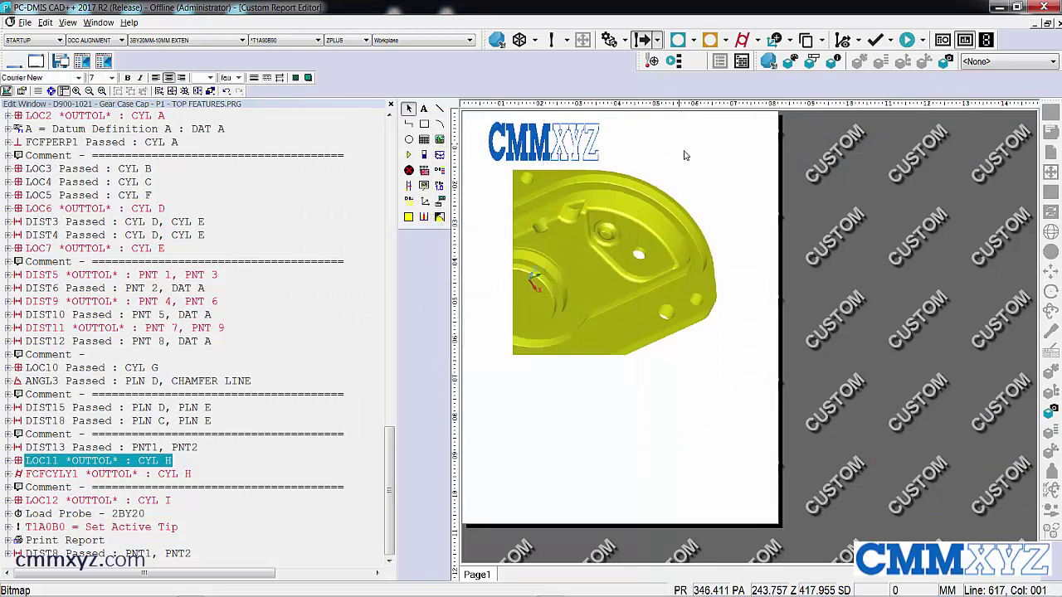
# - Draw a rectangular border around the report page contents and send it behind the logo and CAD view
pyautogui.click(425, 125)
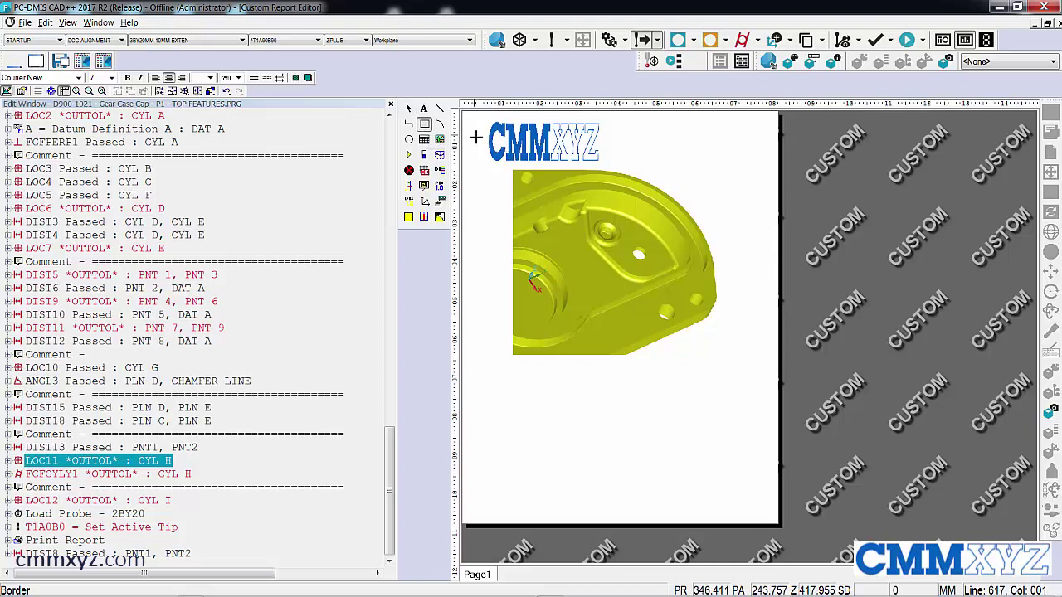
pyautogui.moveTo(476, 137); pyautogui.dragTo(758, 510)
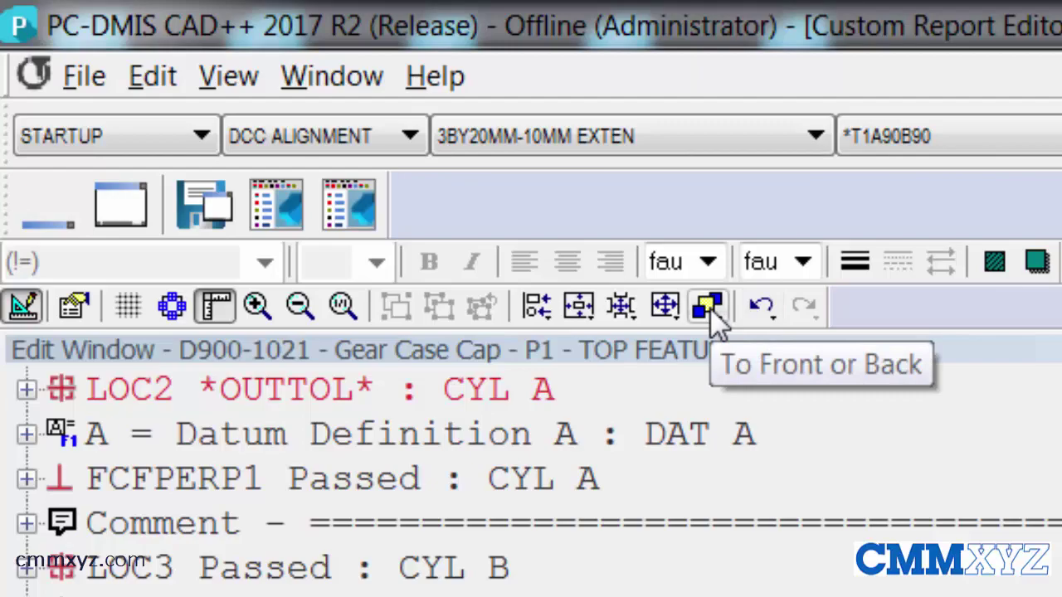
pyautogui.click(711, 312)
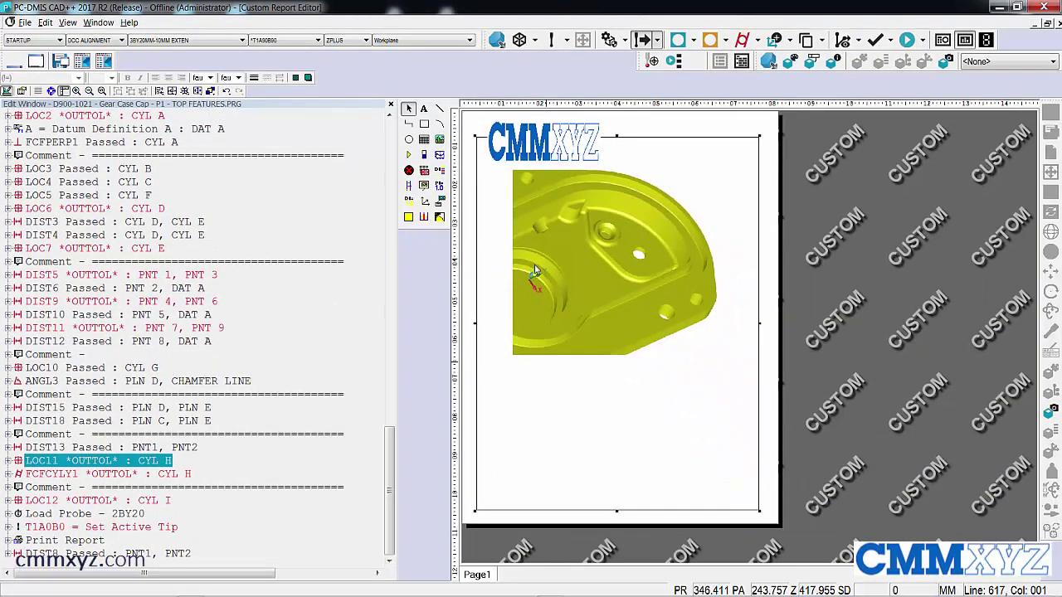
# - Move the logo over the border's upper-left corner and shift the CAD view down to leave space beneath the logo
pyautogui.click(552, 153)
pyautogui.moveTo(554, 149); pyautogui.dragTo(540, 156)
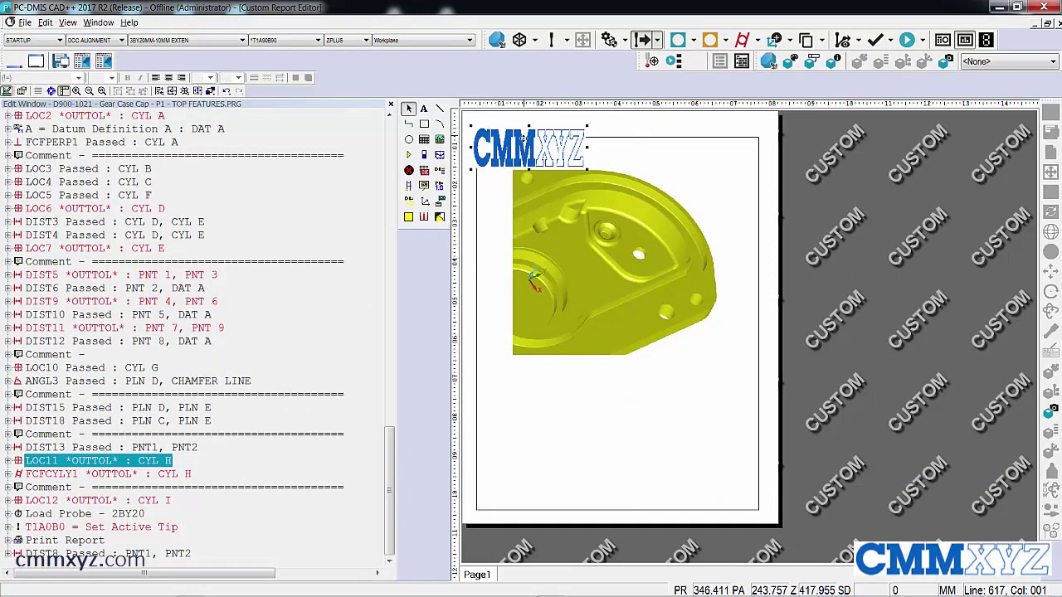
pyautogui.click(596, 247)
pyautogui.moveTo(596, 247); pyautogui.dragTo(596, 283)
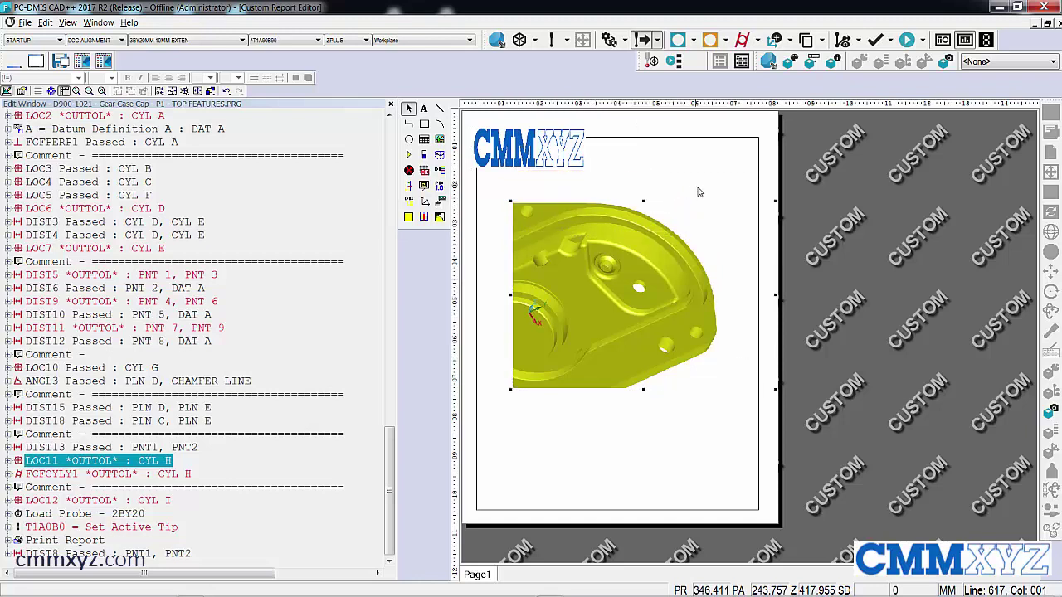
pyautogui.click(651, 456)
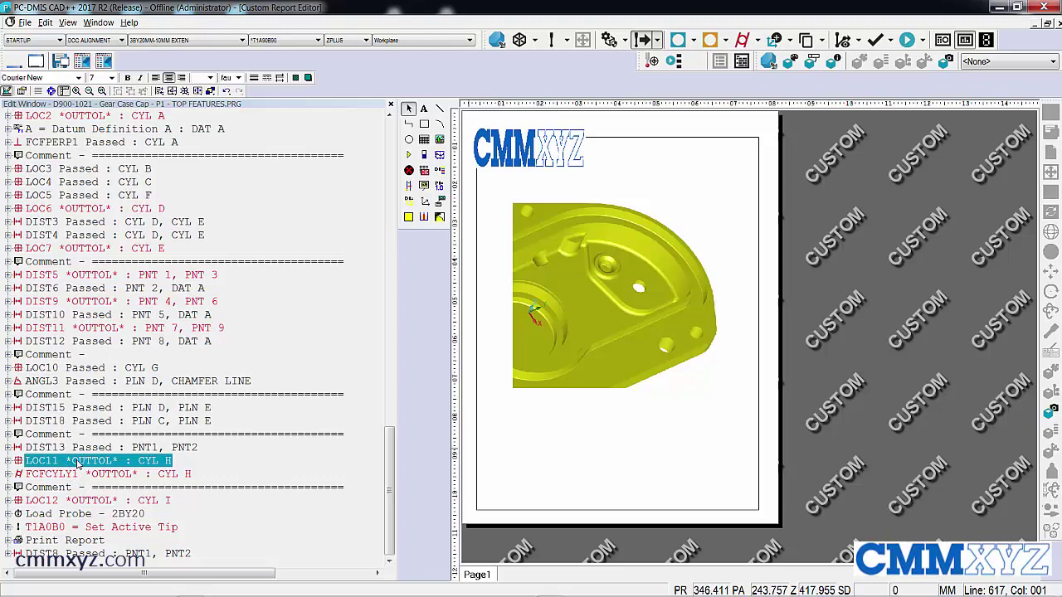
# - Place the LOC11 dimension of CYL H below the CAD view, fitted within the lower part of the border
pyautogui.moveTo(79, 465); pyautogui.dragTo(531, 458)
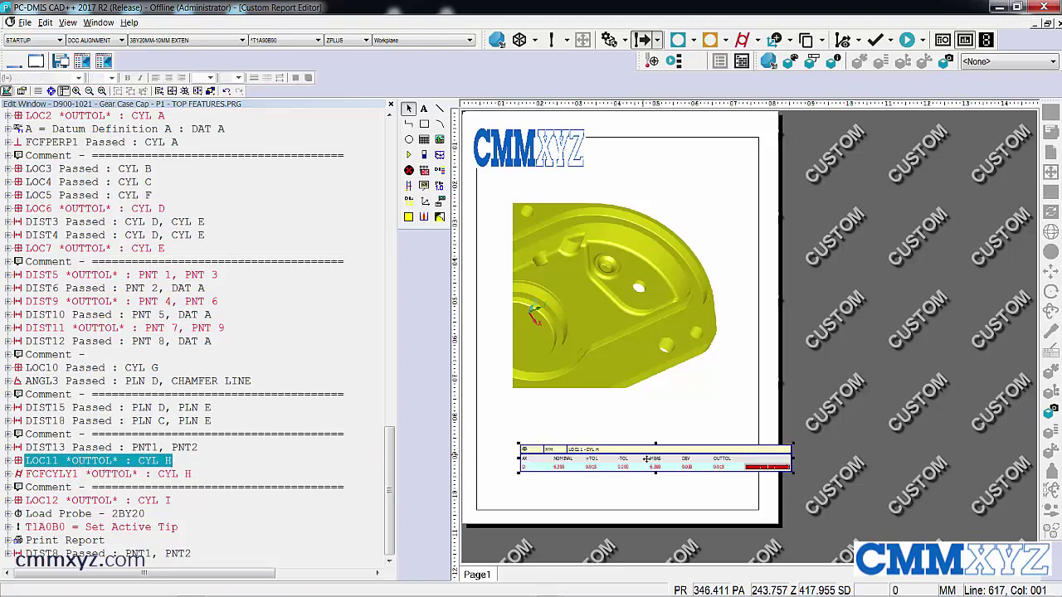
pyautogui.moveTo(647, 458); pyautogui.dragTo(608, 474)
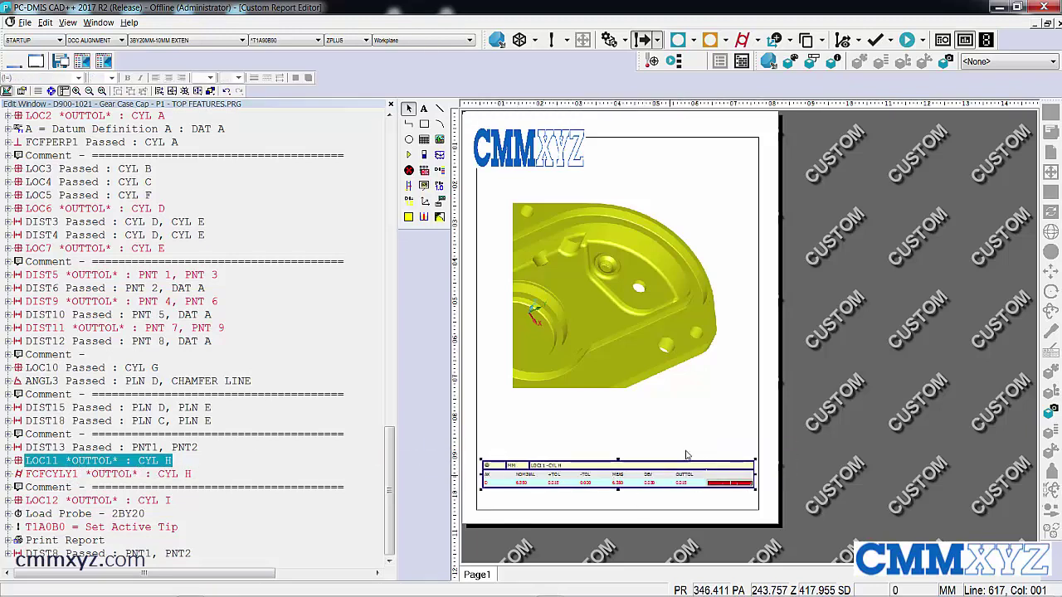
pyautogui.click(742, 438)
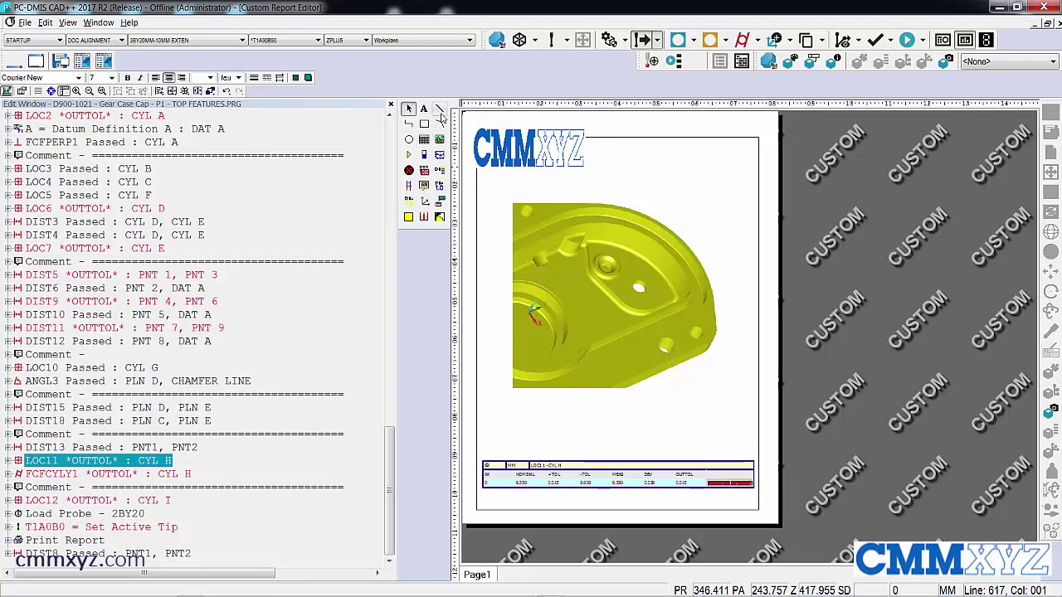
# - Draw a line from the LOC11 table to the small through hole in the part's pocket and circle that hole
pyautogui.click(439, 110)
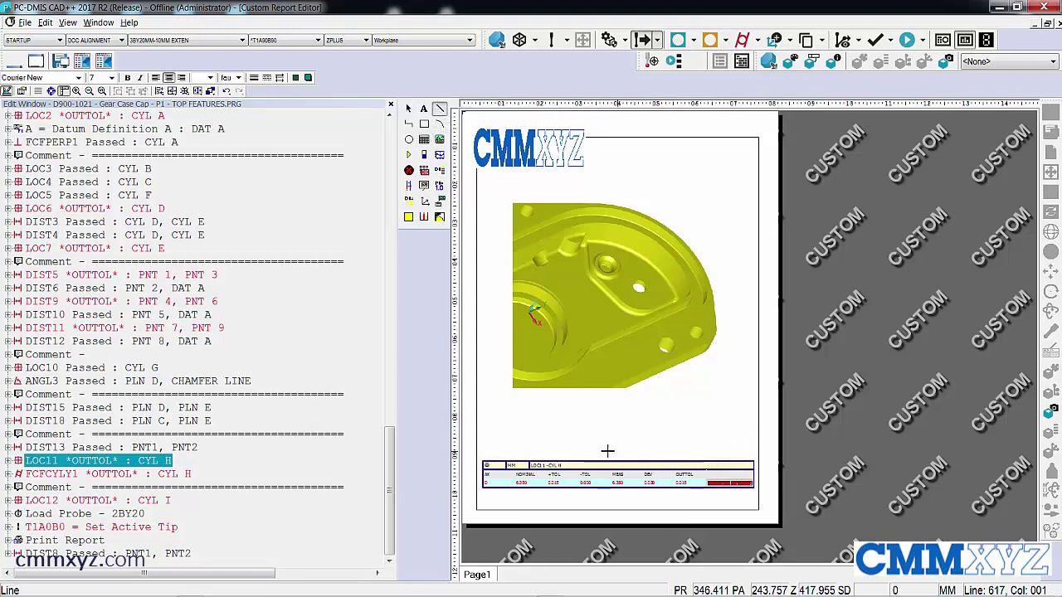
pyautogui.moveTo(509, 454)
pyautogui.mouseDown()
pyautogui.moveTo(573, 355)
pyautogui.moveTo(635, 295)
pyautogui.mouseUp()
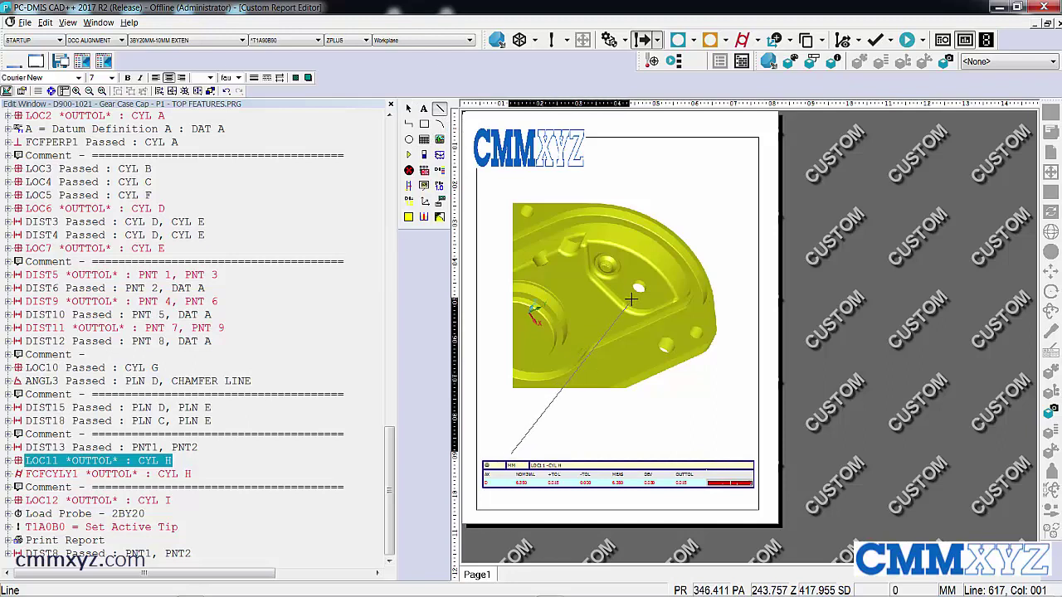
pyautogui.click(721, 444)
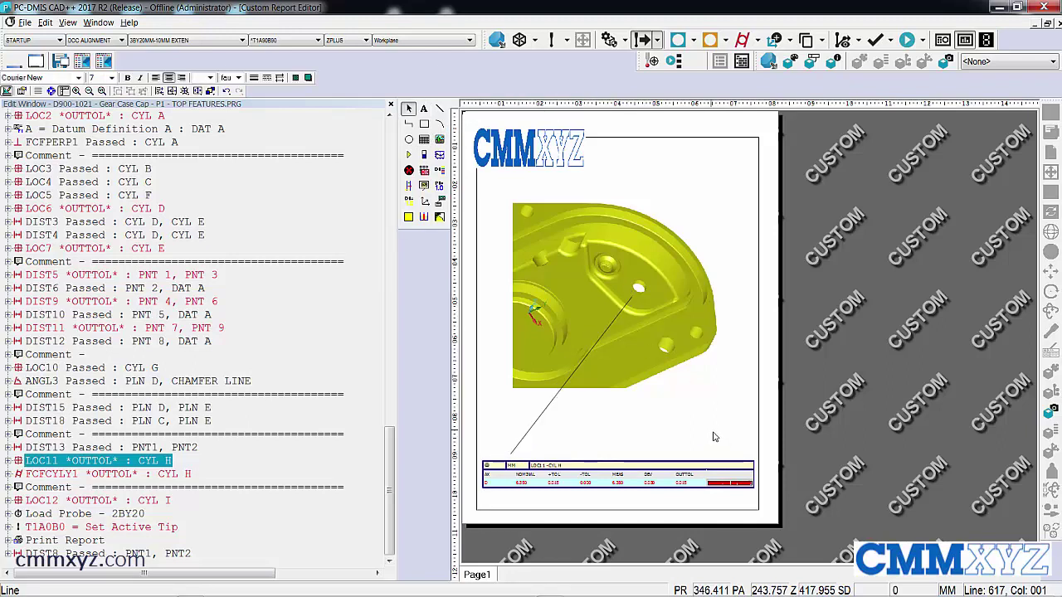
pyautogui.click(409, 141)
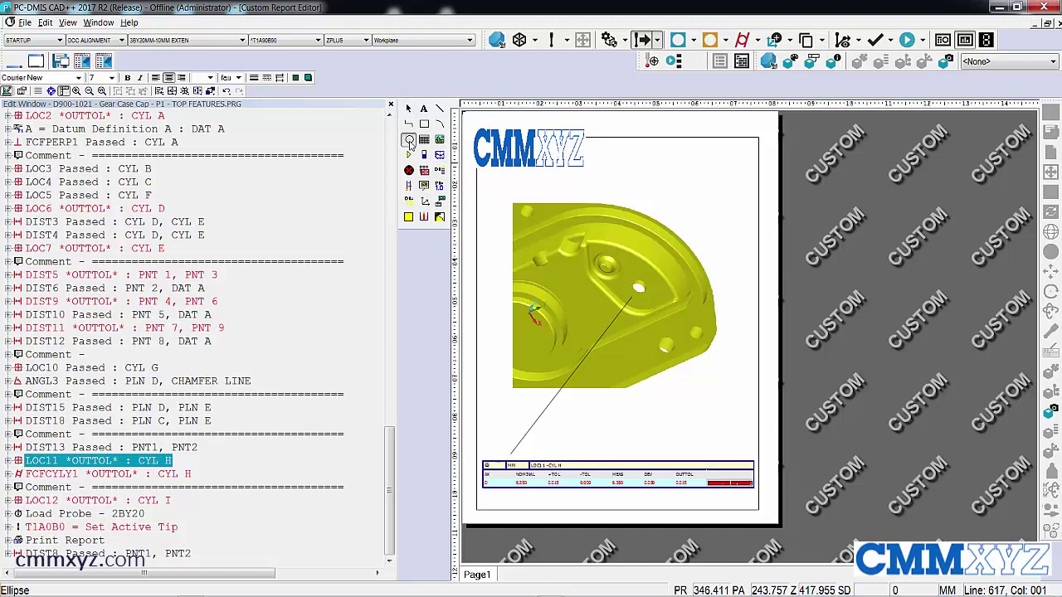
pyautogui.moveTo(626, 273); pyautogui.dragTo(656, 302)
pyautogui.click(711, 453)
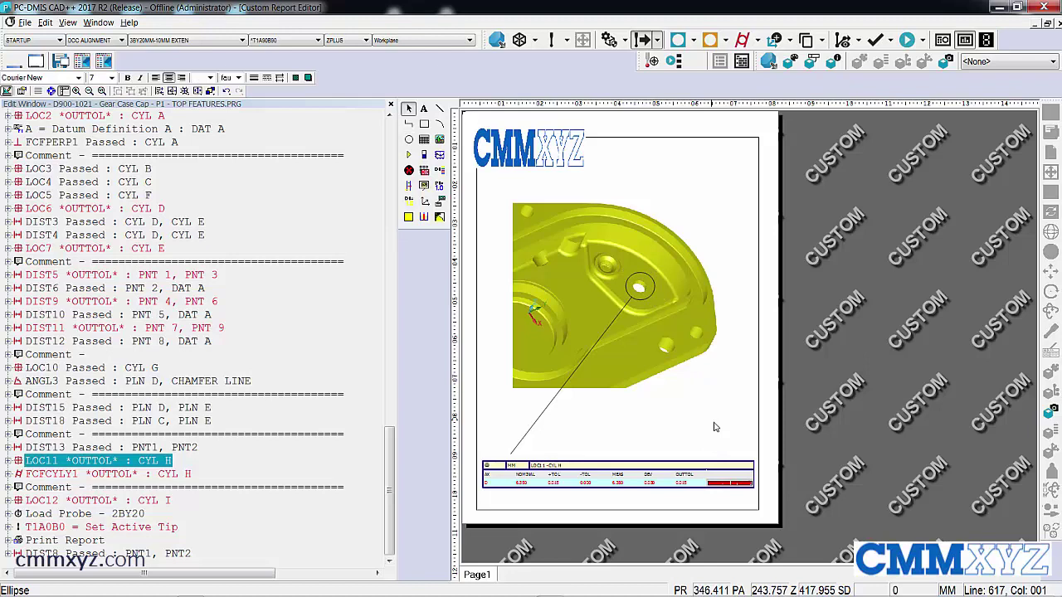
# - Add a text box beside the logo, above the CAD view, and set its font size to 16
pyautogui.click(425, 111)
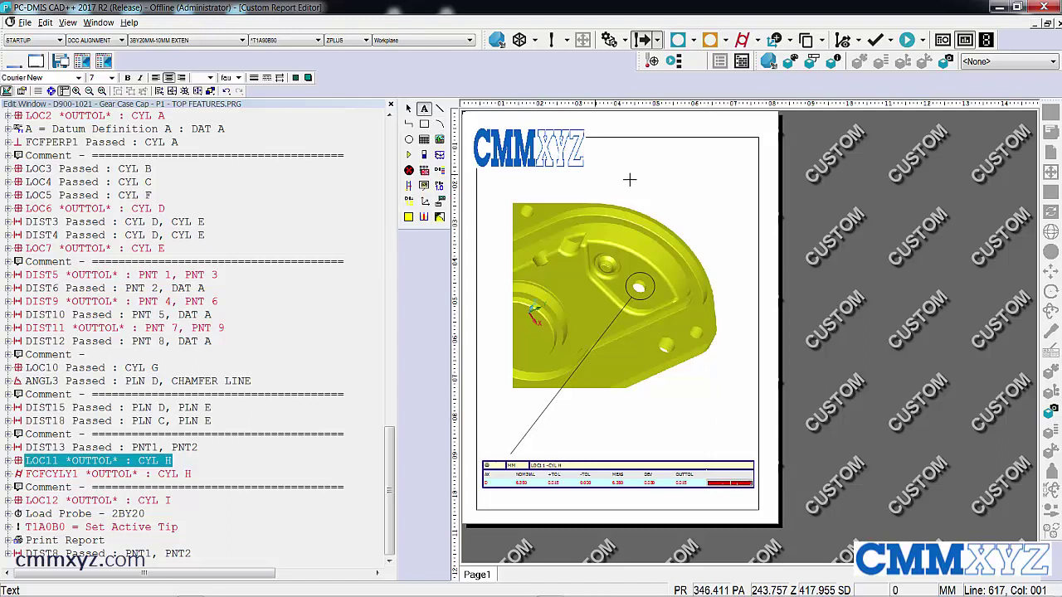
pyautogui.moveTo(599, 153); pyautogui.dragTo(744, 194)
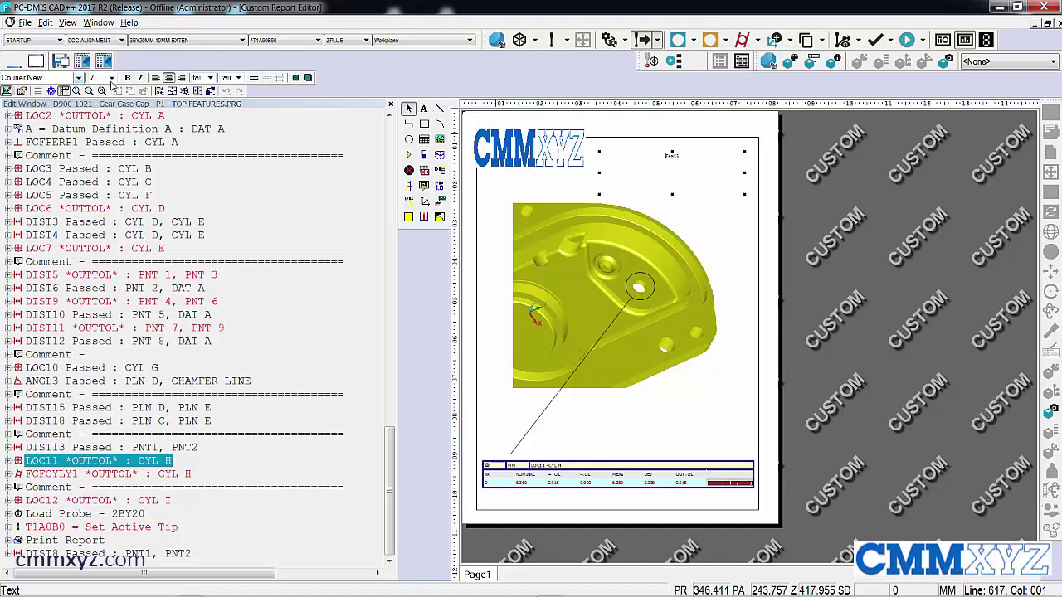
pyautogui.click(111, 77)
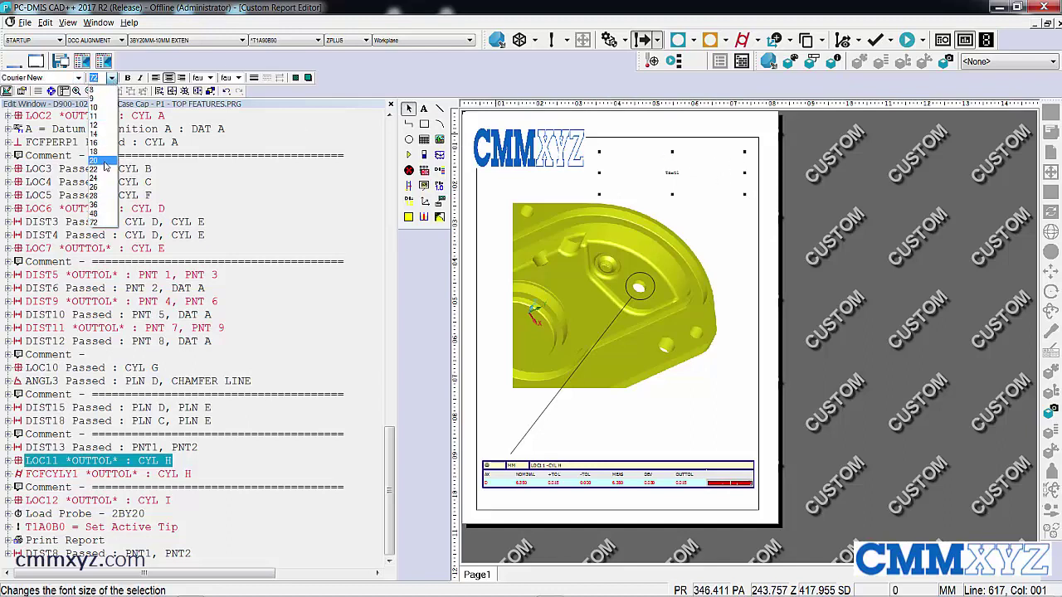
pyautogui.click(93, 143)
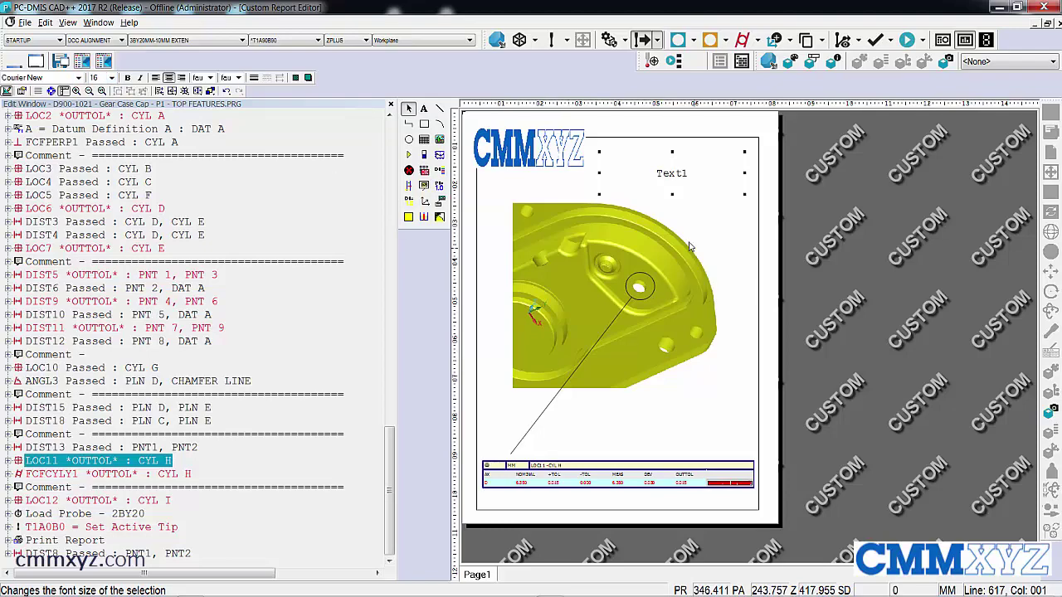
# - Replace the text box's placeholder with "Bore is out of tolerance"
pyautogui.click(660, 174)
pyautogui.press('Delete')
pyautogui.press('Delete')
pyautogui.press('Delete')
pyautogui.press('Delete')
pyautogui.press('Delete')
pyautogui.write('Bore is out of tolerance')
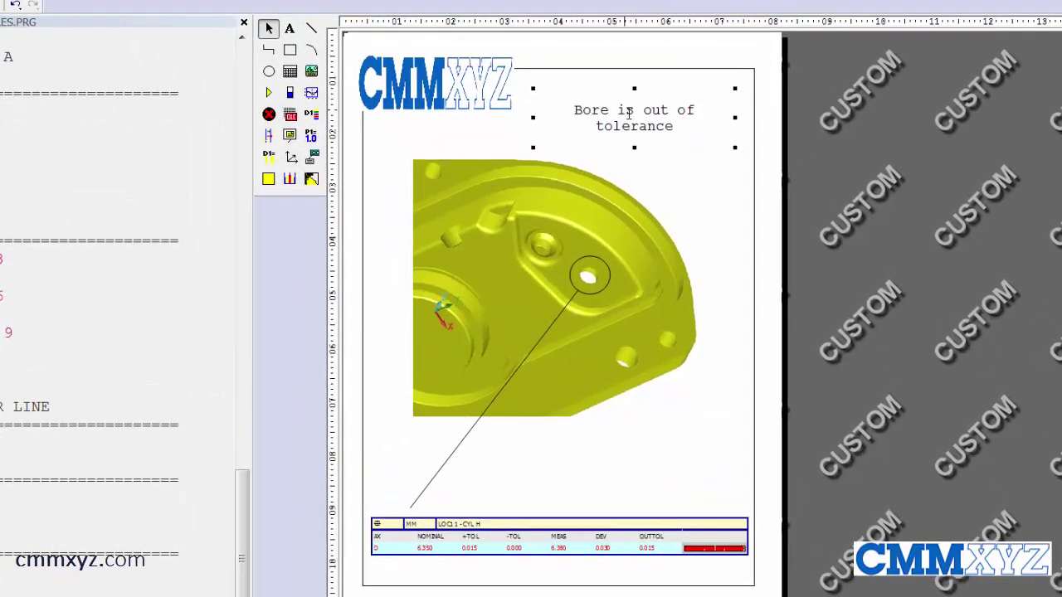
pyautogui.click(743, 177)
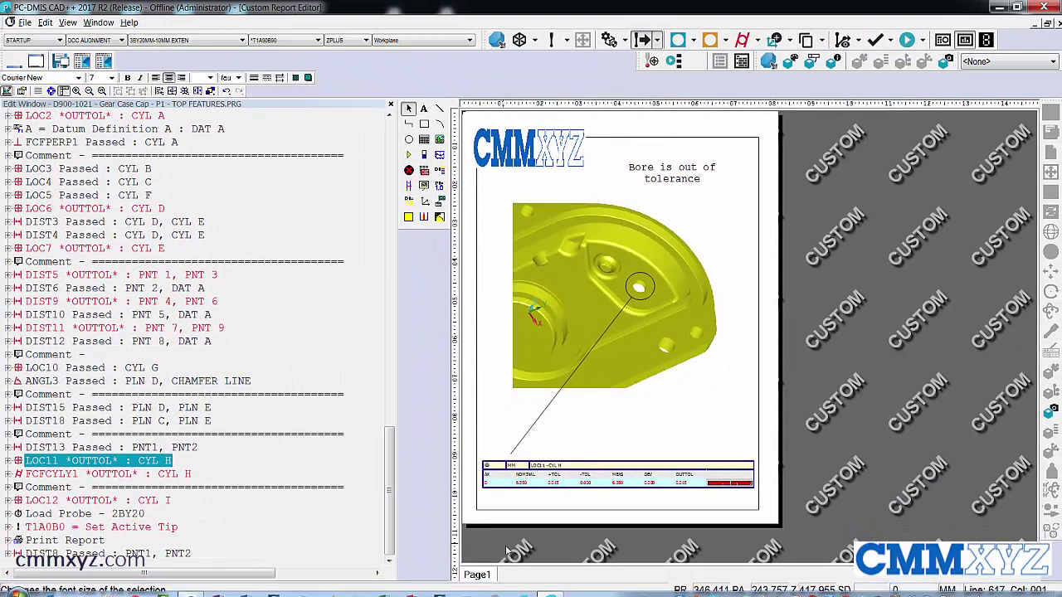
# - Add a second page to the report
pyautogui.rightClick(487, 576)
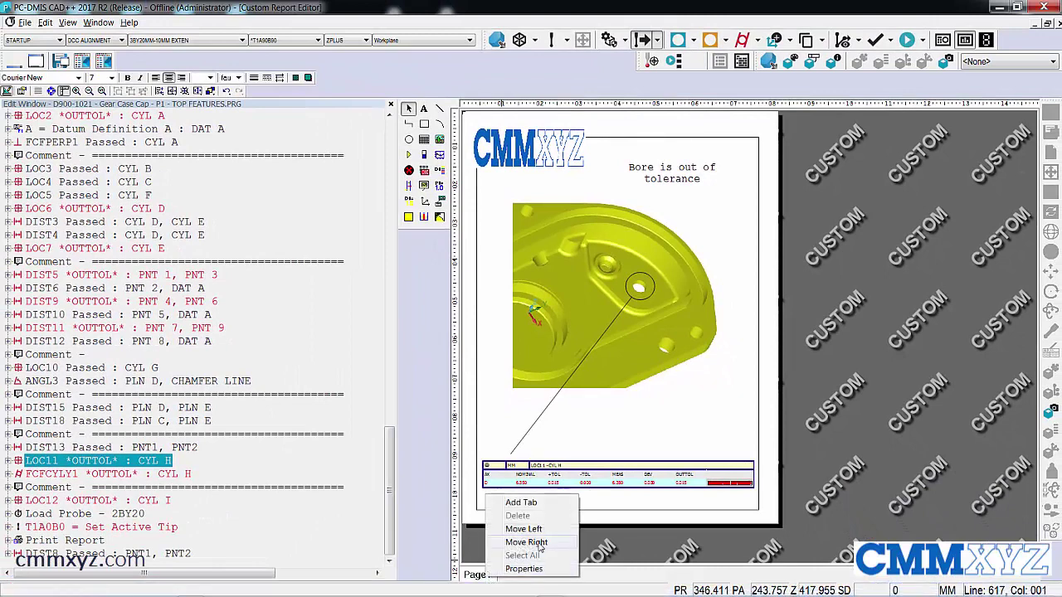
pyautogui.click(523, 502)
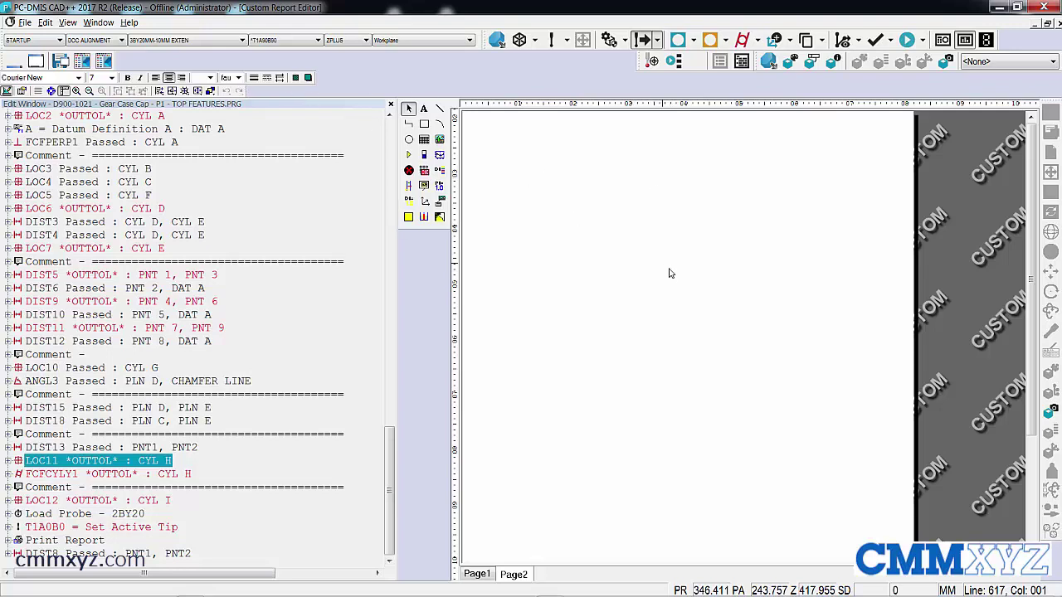
pyautogui.click(90, 91)
pyautogui.click(89, 90)
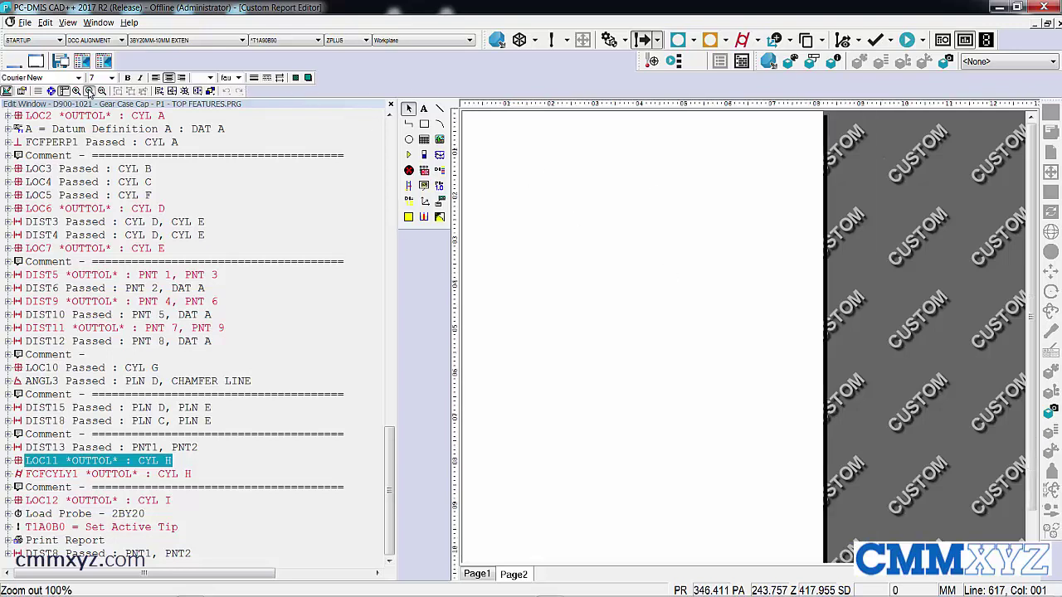
# - Place an analysis window for the FCFCYLY1 dimension on the upper part of page 2 and enlarge it slightly
pyautogui.click(89, 90)
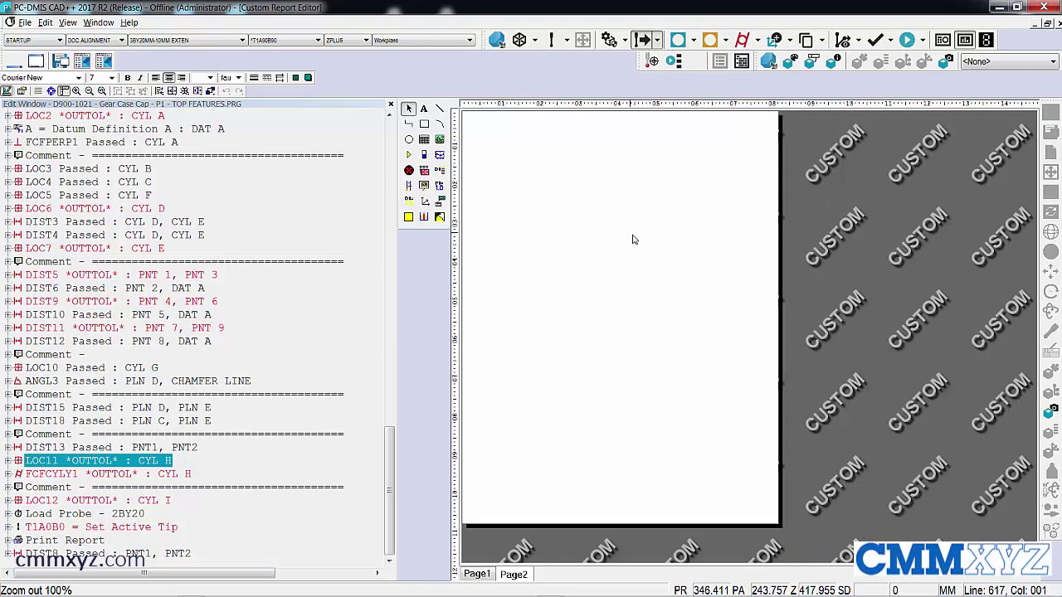
pyautogui.click(119, 477)
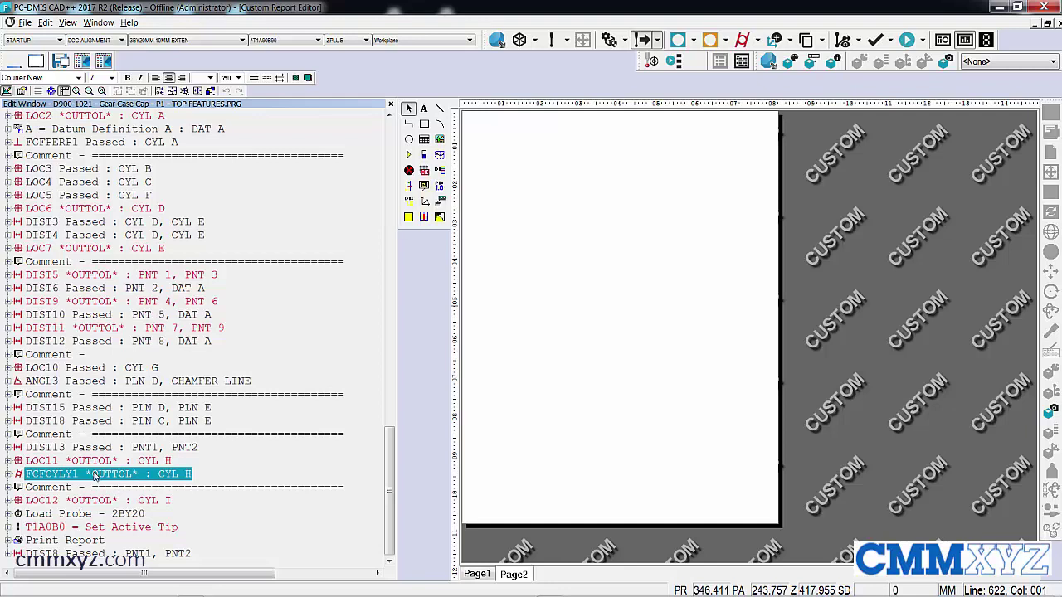
pyautogui.click(481, 575)
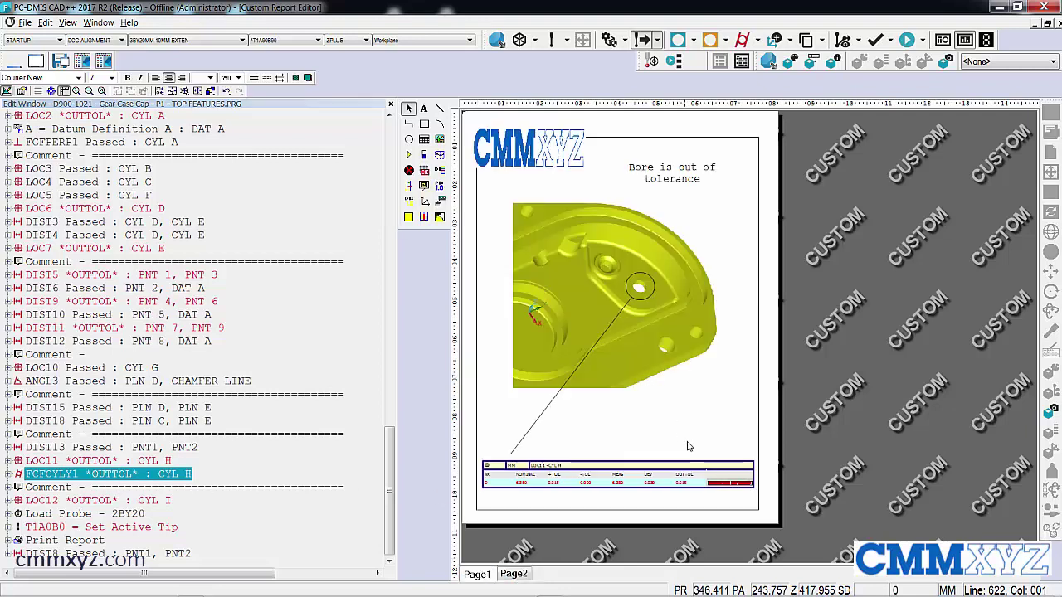
pyautogui.click(520, 575)
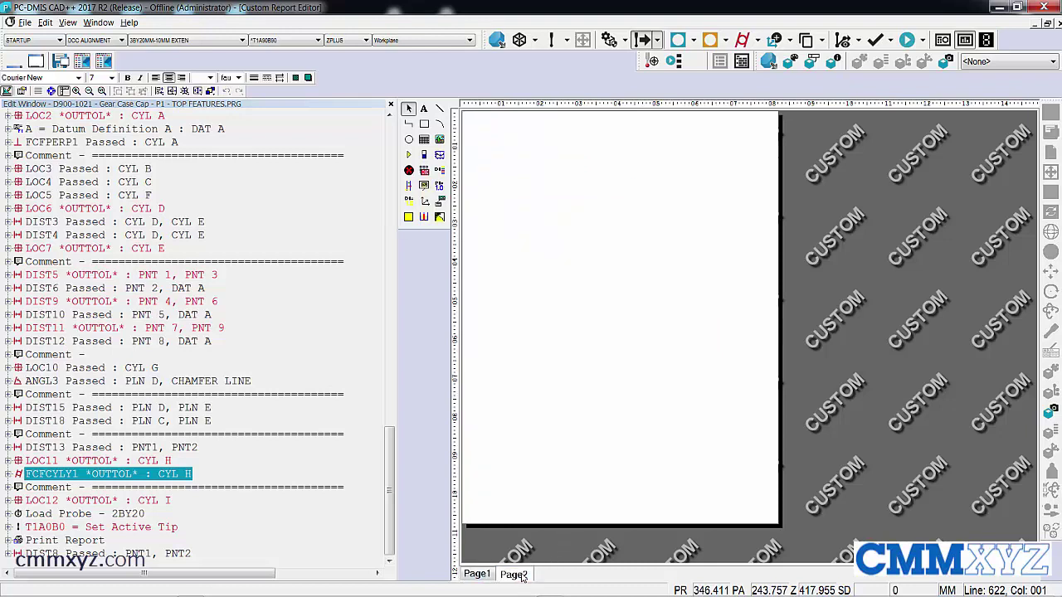
pyautogui.click(407, 186)
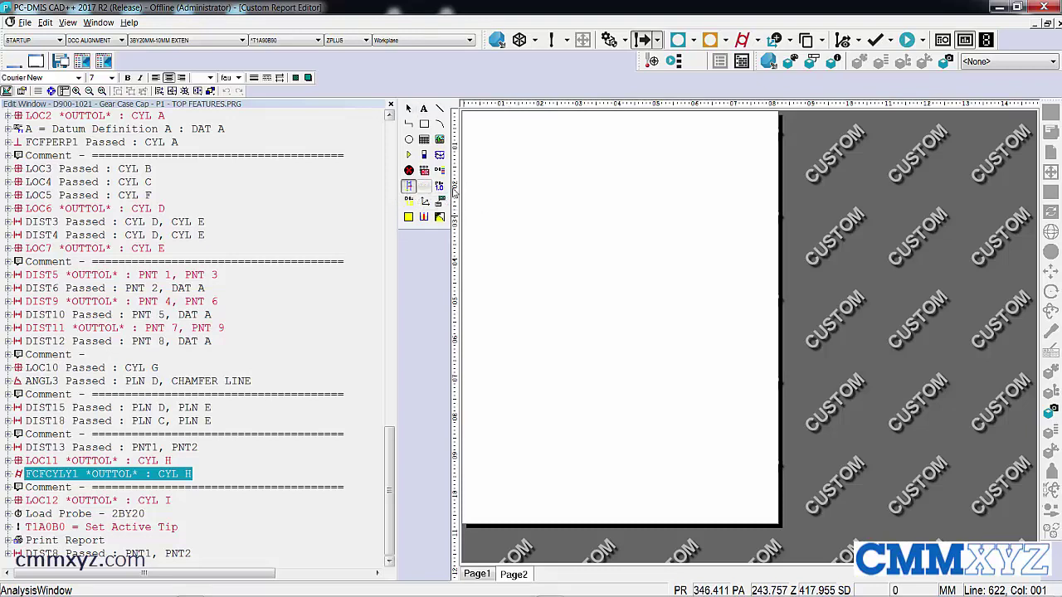
pyautogui.moveTo(494, 166)
pyautogui.mouseDown()
pyautogui.moveTo(540, 254)
pyautogui.moveTo(708, 351)
pyautogui.moveTo(749, 384)
pyautogui.moveTo(743, 399)
pyautogui.mouseUp()
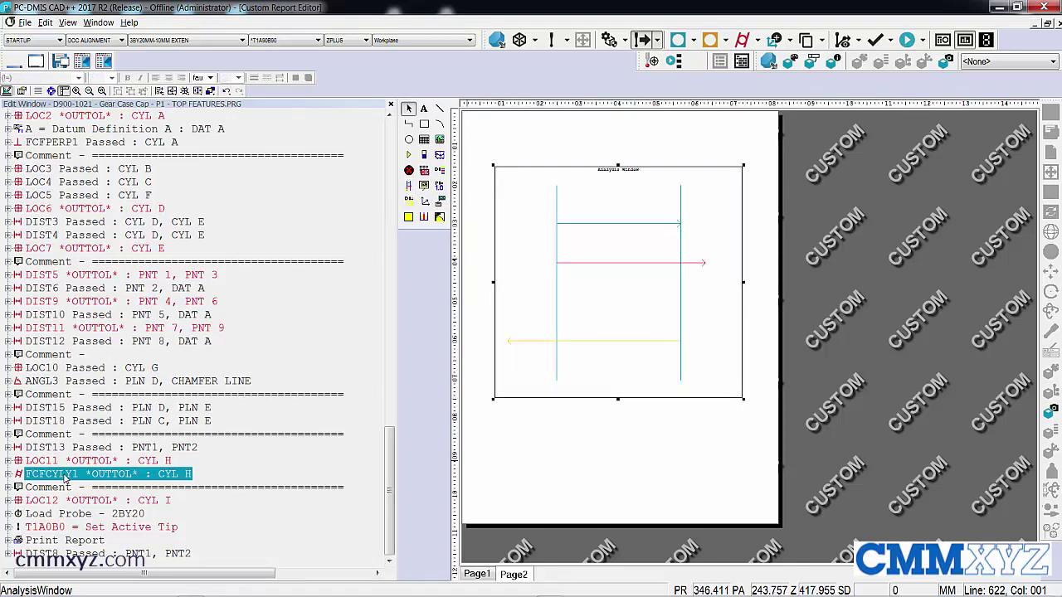
pyautogui.moveTo(63, 478); pyautogui.dragTo(556, 254)
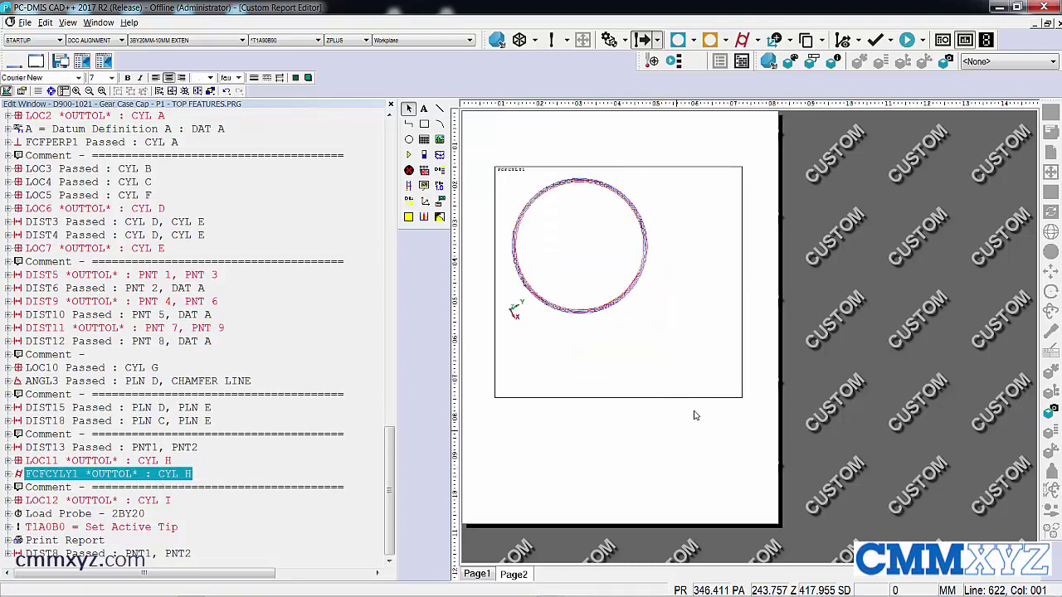
pyautogui.moveTo(743, 398); pyautogui.dragTo(745, 411)
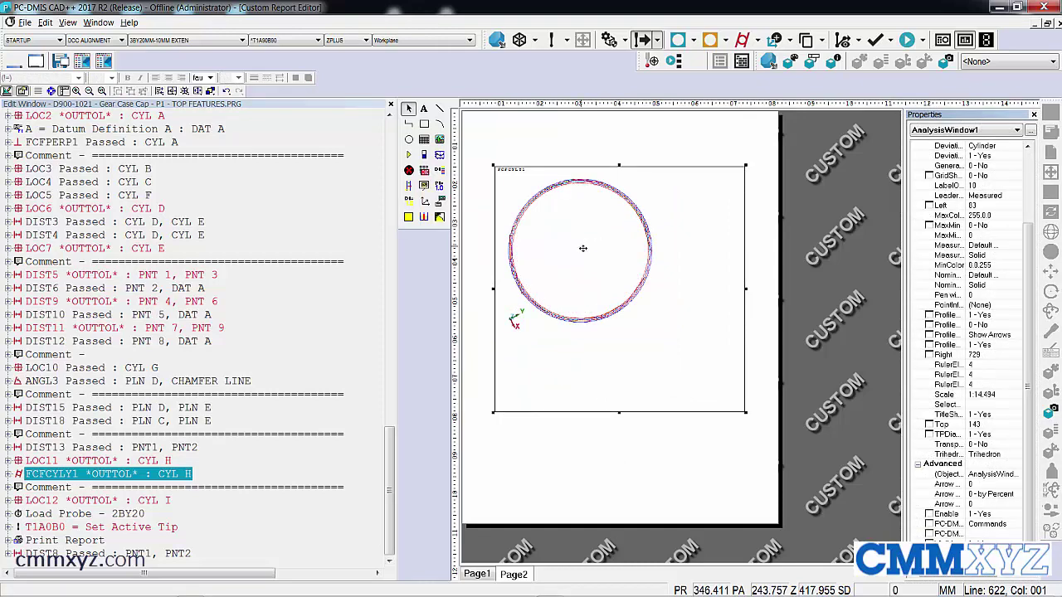
# - Set the multiplier of the FCFCYLY1 graphical analysis to 50
pyautogui.rightClick(582, 248)
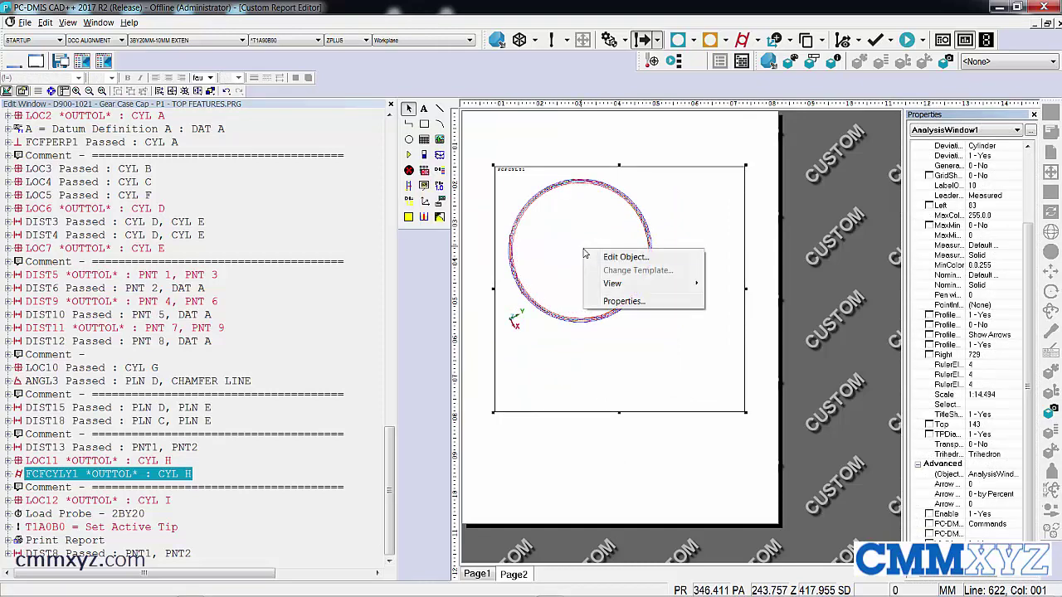
pyautogui.click(637, 258)
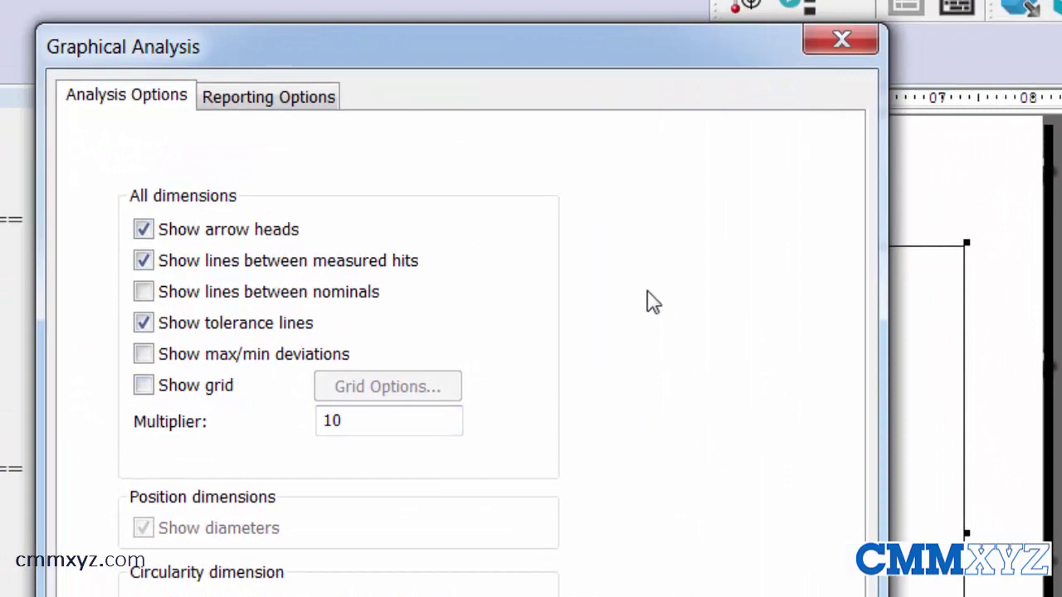
pyautogui.moveTo(364, 419); pyautogui.dragTo(280, 427)
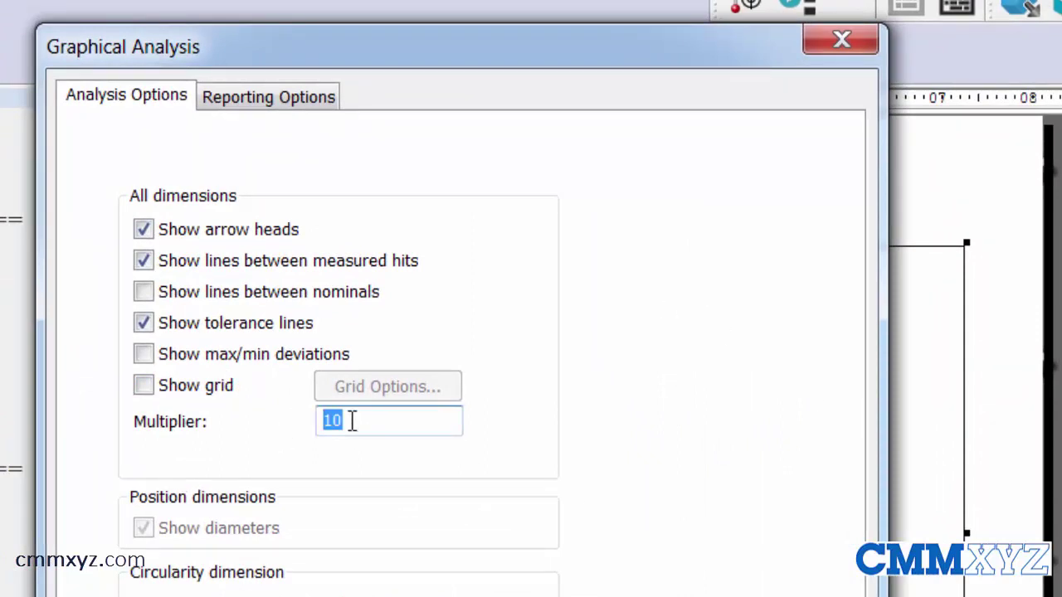
pyautogui.write('50')
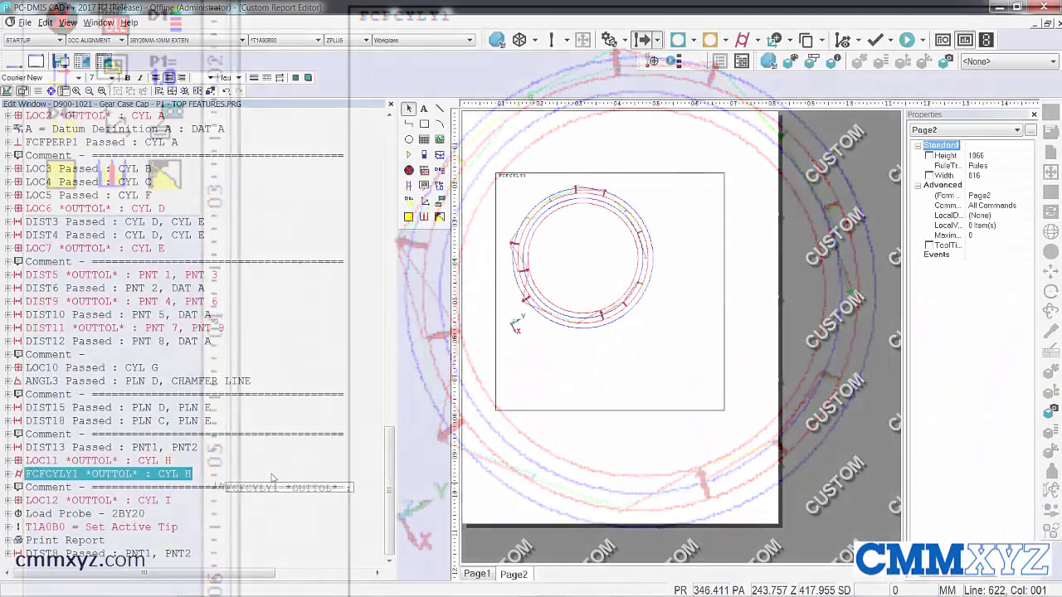
# - Add the FCFCYLY1 dimension table to page 2 and position it just below the analysis window
pyautogui.moveTo(108, 474); pyautogui.dragTo(509, 450)
pyautogui.moveTo(677, 466); pyautogui.dragTo(655, 456)
pyautogui.click(648, 489)
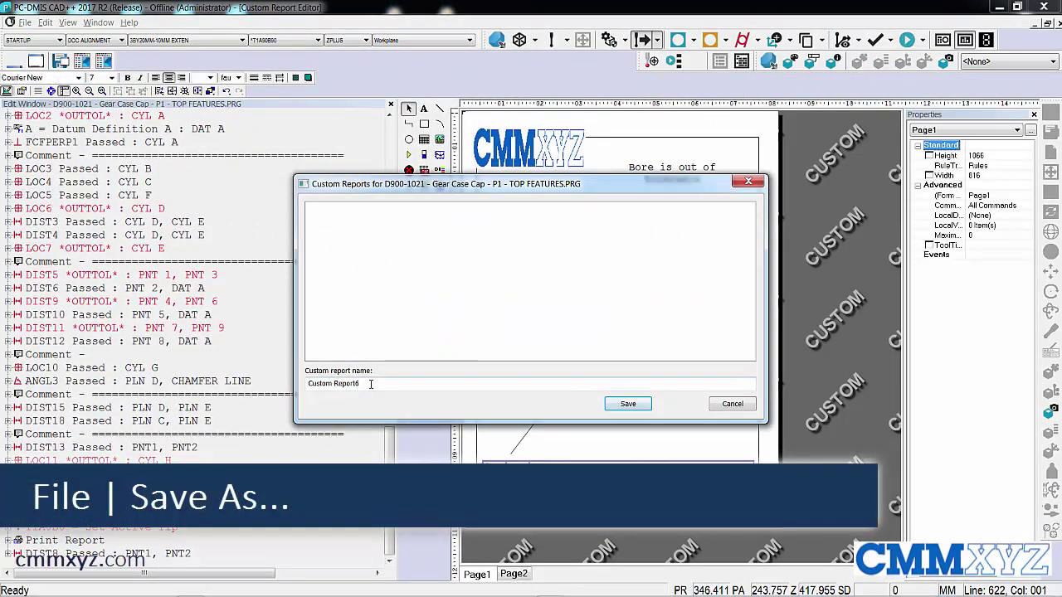
# - Save the custom report under the name "My Custom Report"
pyautogui.tripleClick(331, 383)
pyautogui.write('My Custom Report')
pyautogui.click(628, 403)
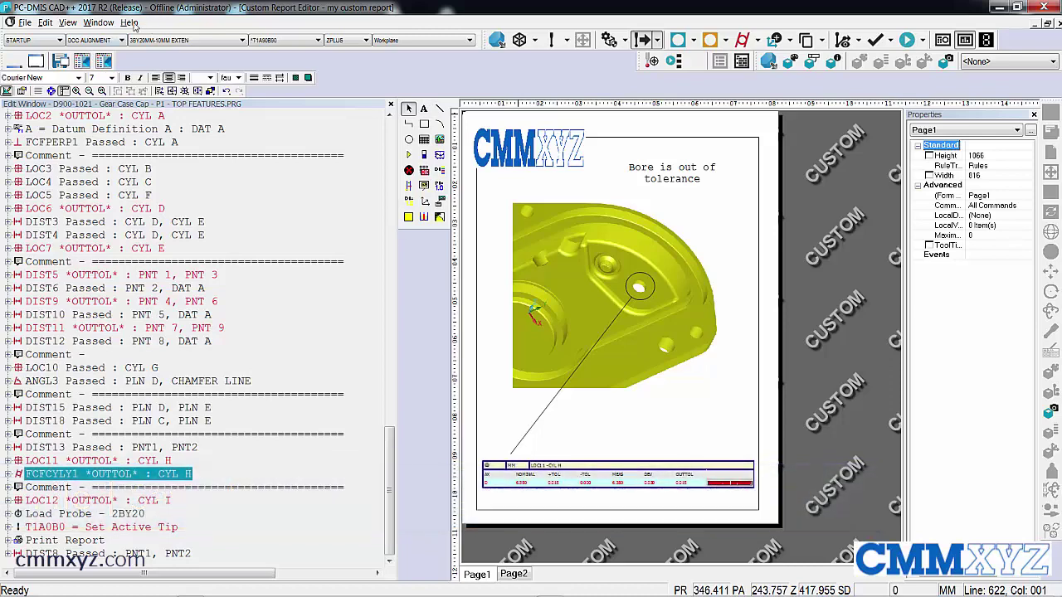
# - Switch to the Report Window and load the saved custom report "my custom report" to review both pages
pyautogui.click(98, 23)
pyautogui.click(178, 57)
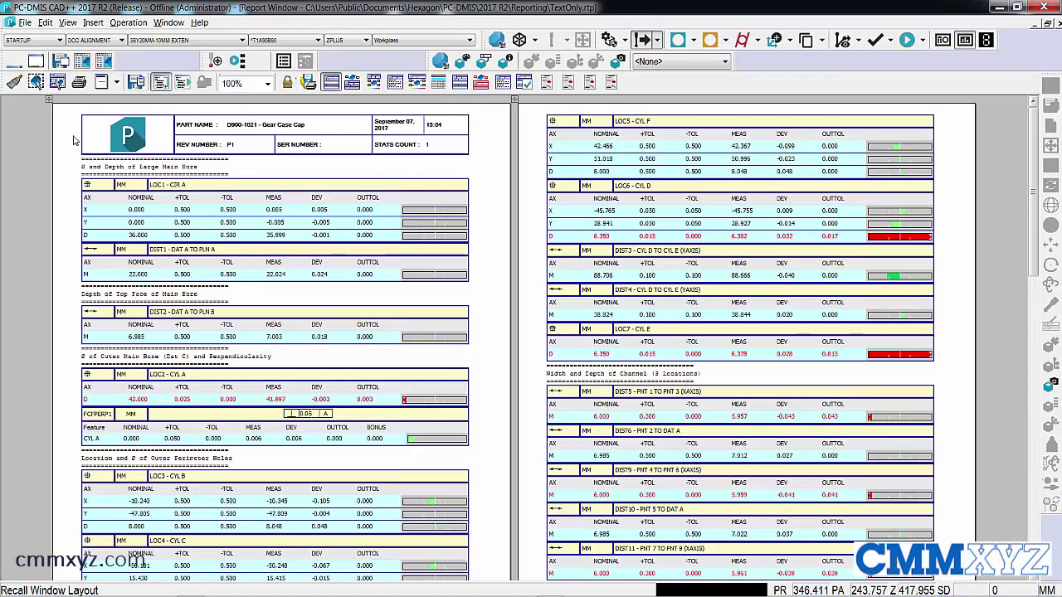
pyautogui.click(58, 81)
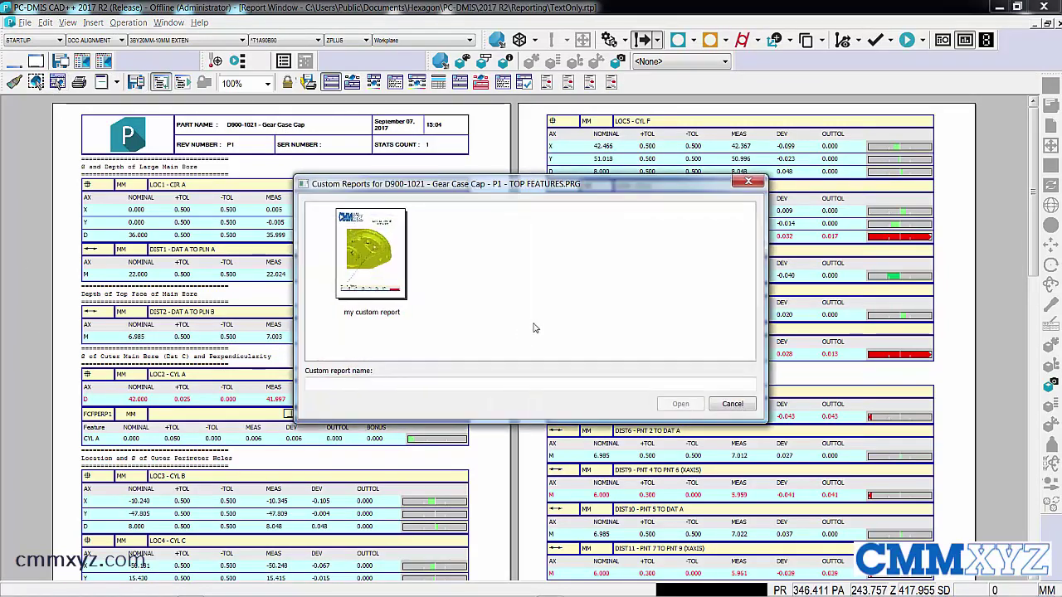
pyautogui.click(382, 255)
pyautogui.click(680, 404)
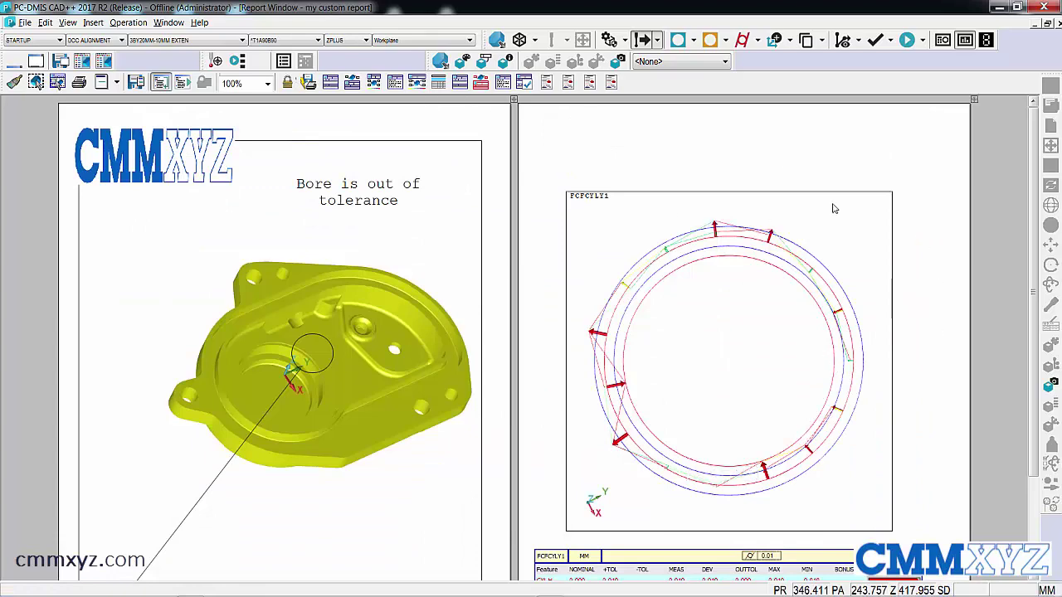
pyautogui.scroll(-2, 1036, 251)
pyautogui.scroll(-1, 1036, 251)
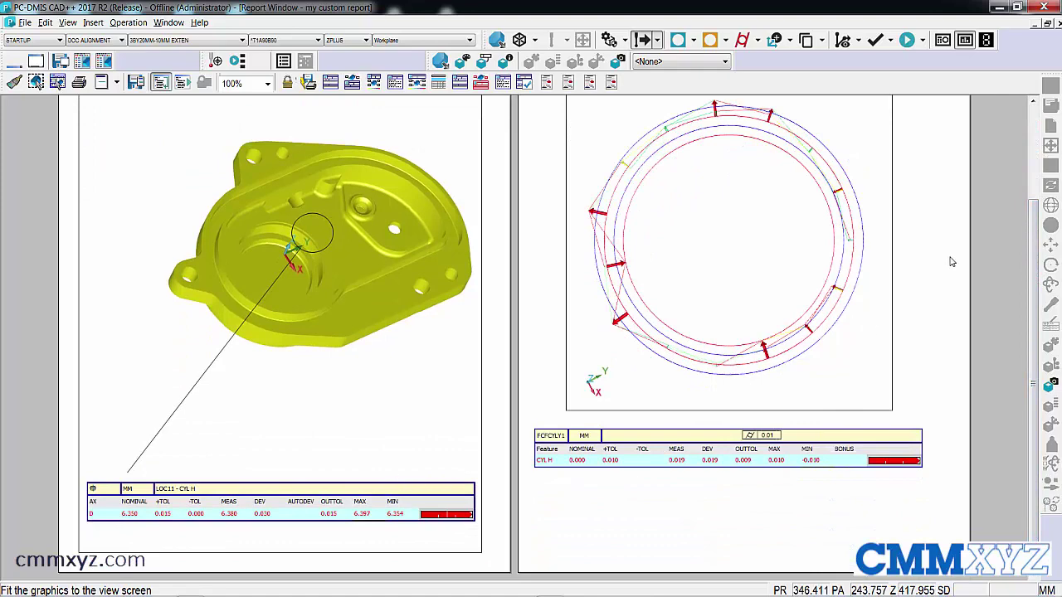
pyautogui.scroll(3, 1034, 203)
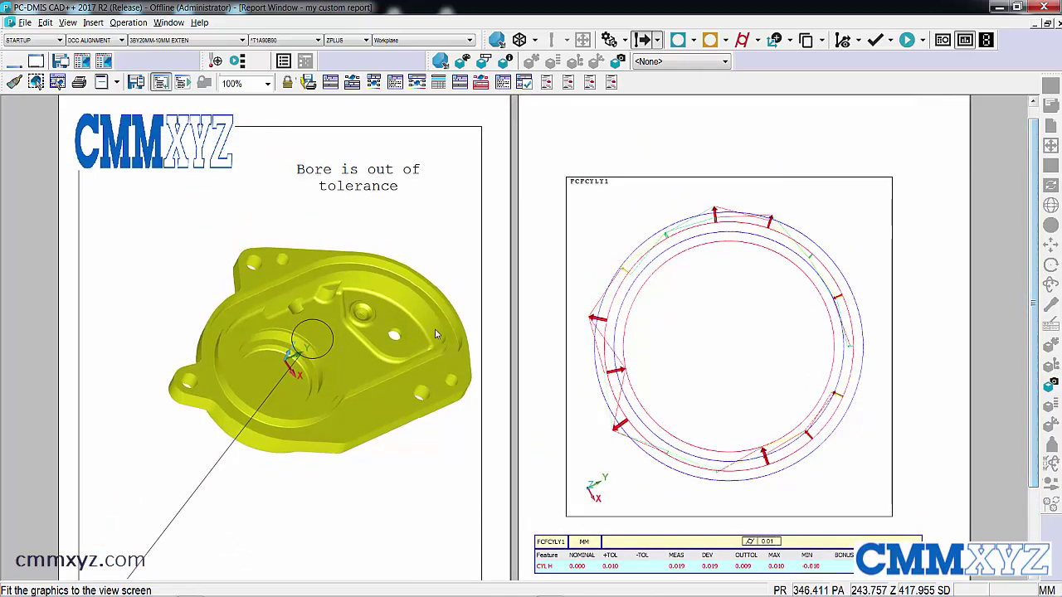